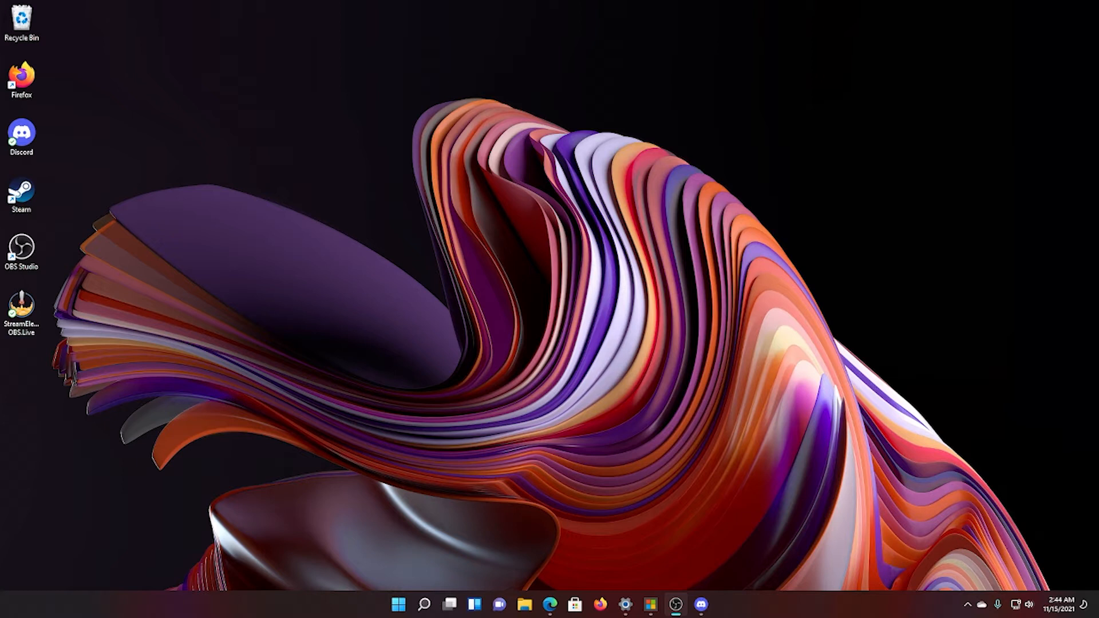
key("alt+Tab")
key("alt+F4")
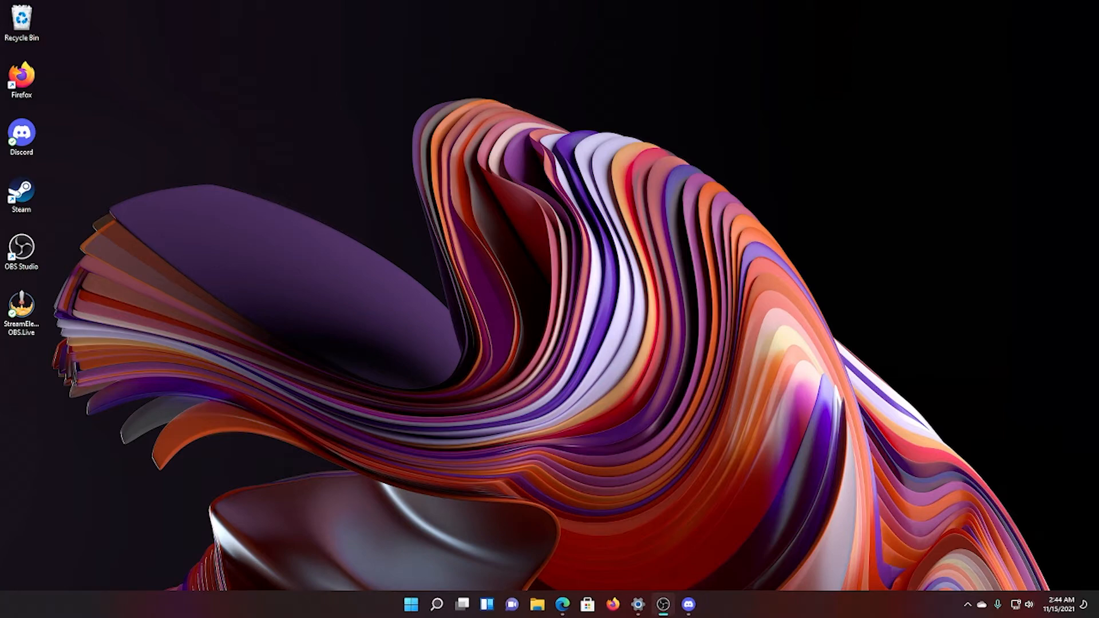
key("super+i")
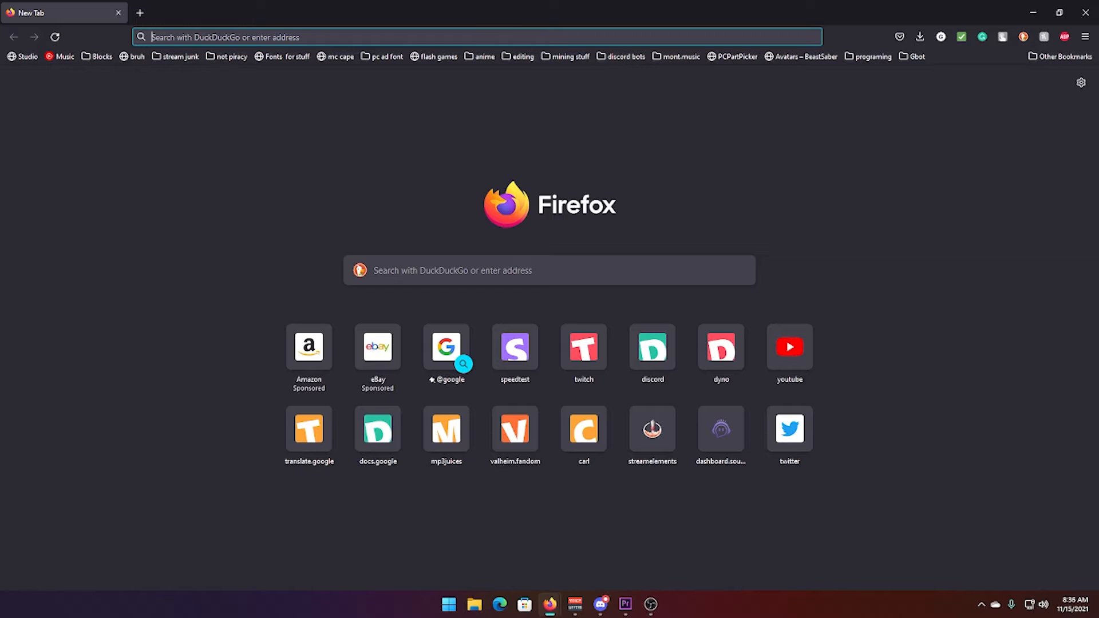
- Search the web for "voice meter" and open the VB-Audio VoiceMeeter website from the results
left_click(180, 39)
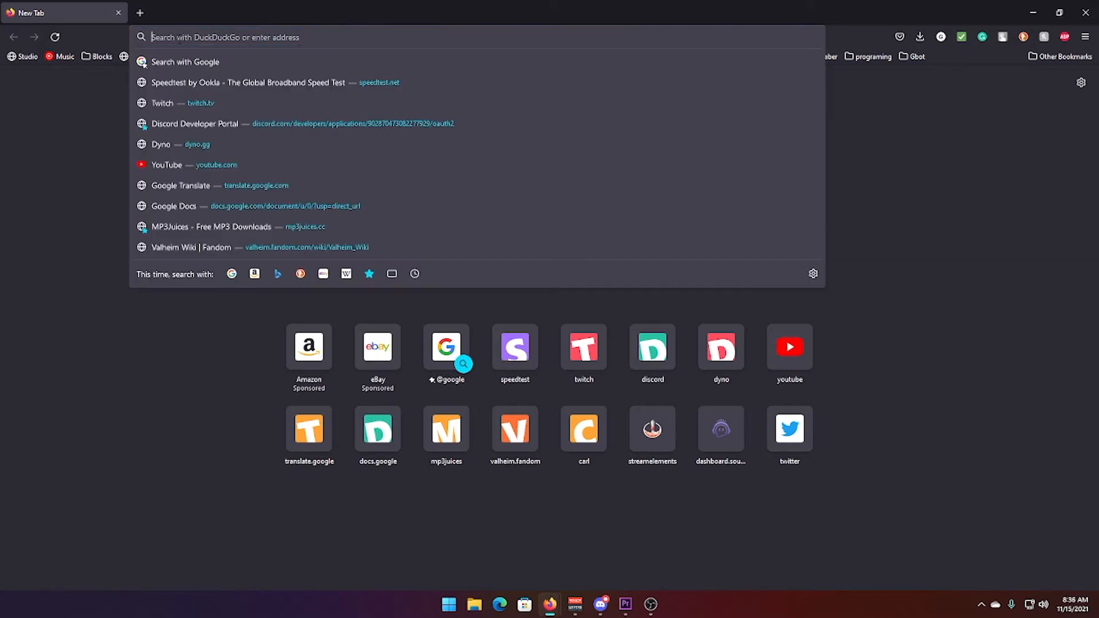
type("voice met")
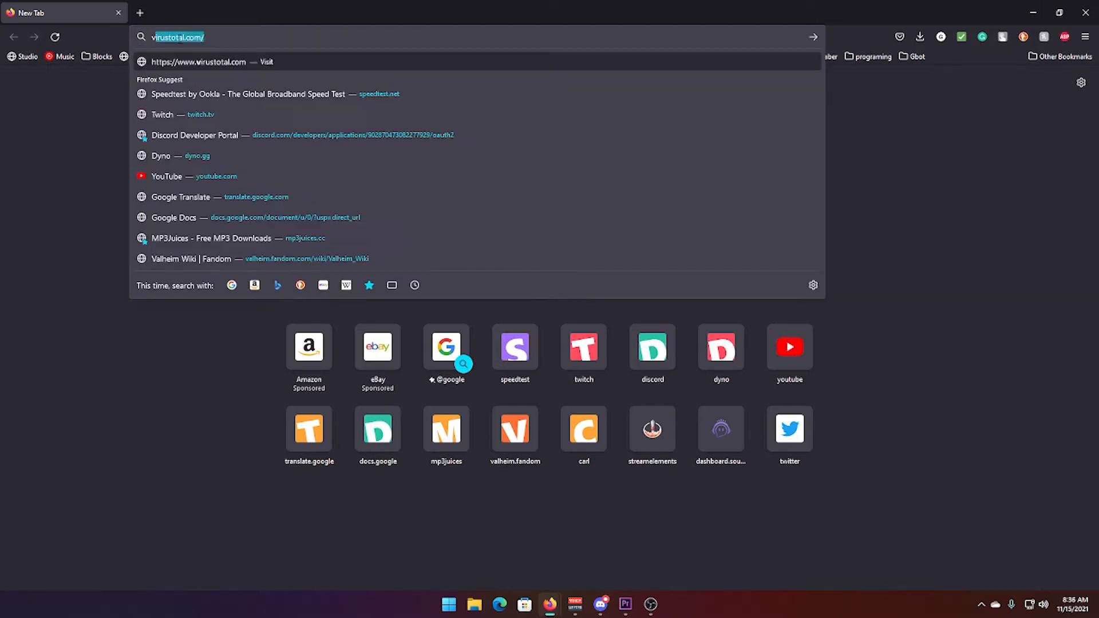
type("er")
key("Return")
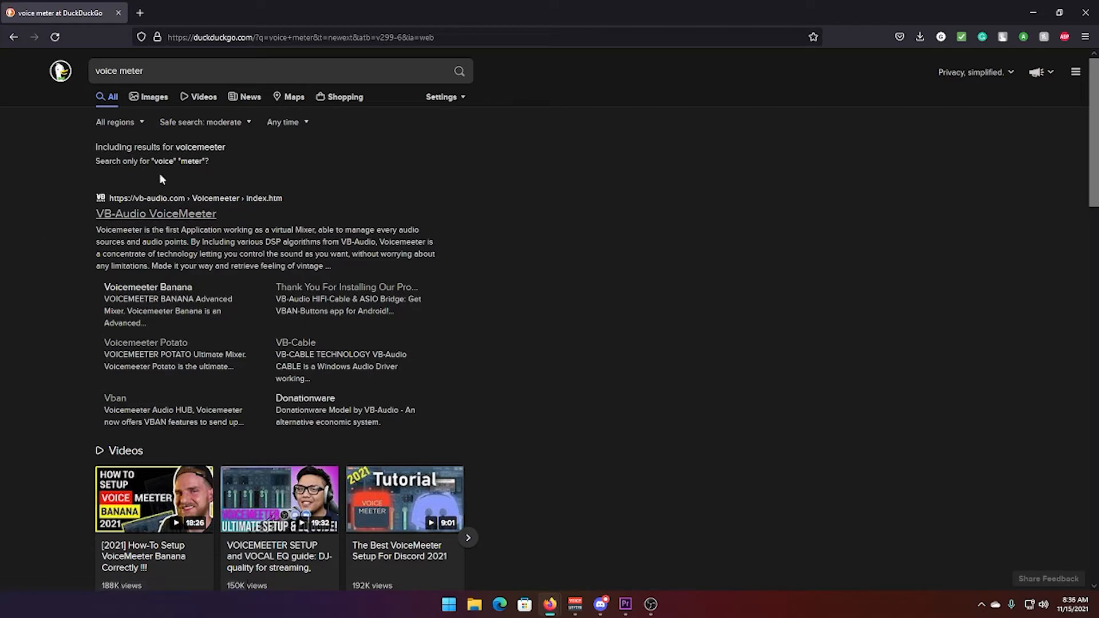
left_click(140, 213)
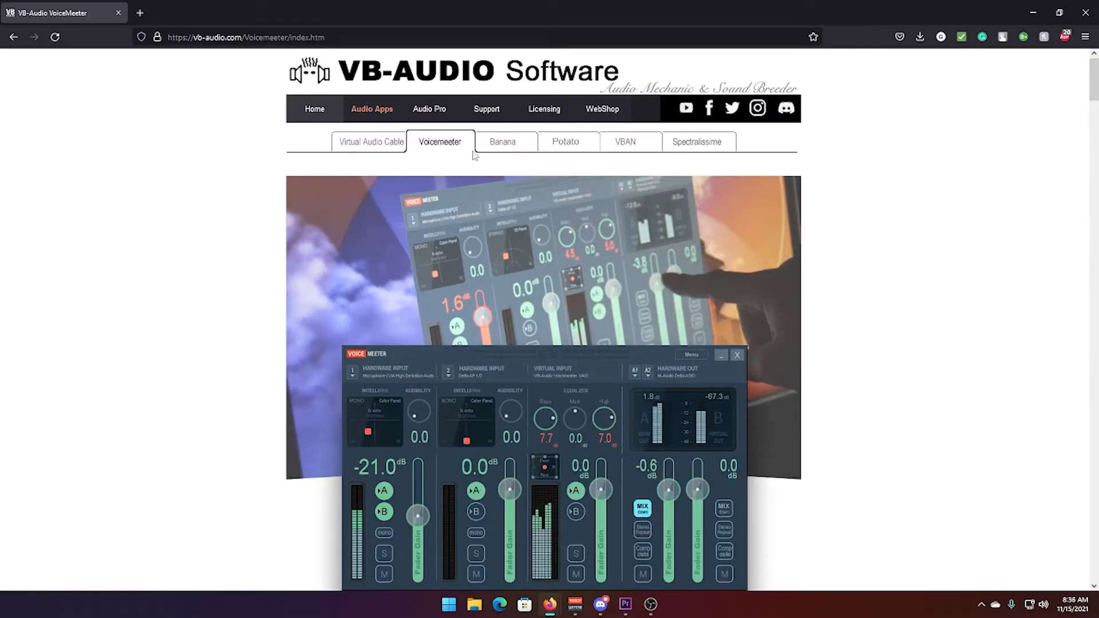
- Compare the Voicemeeter, Banana and Potato product pages, examining the mixer layout each version offers
left_click(514, 148)
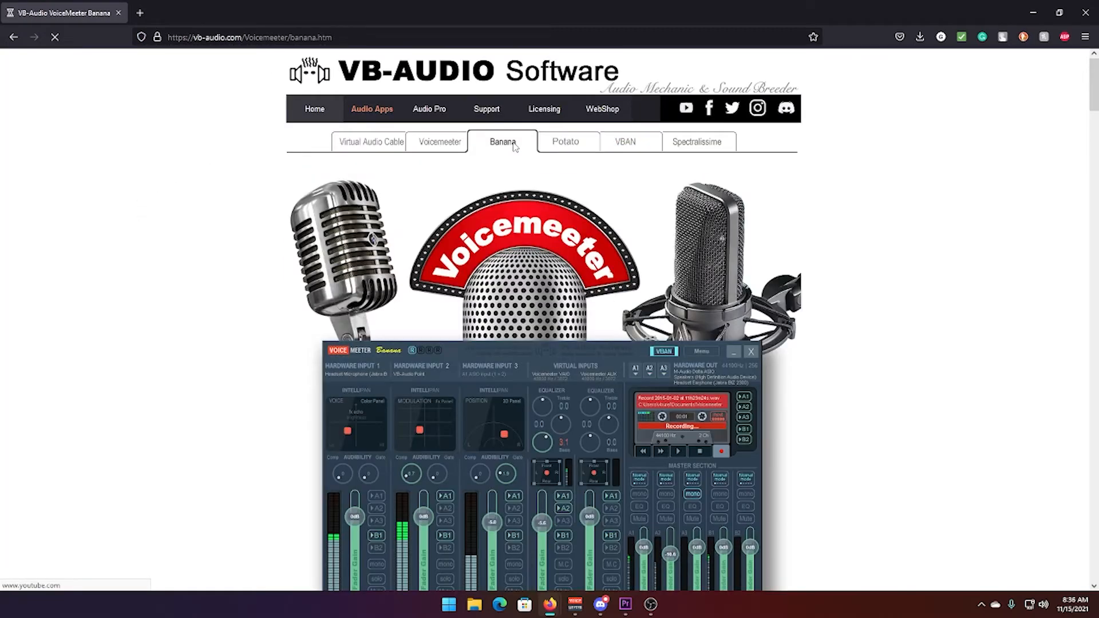
left_click(423, 146)
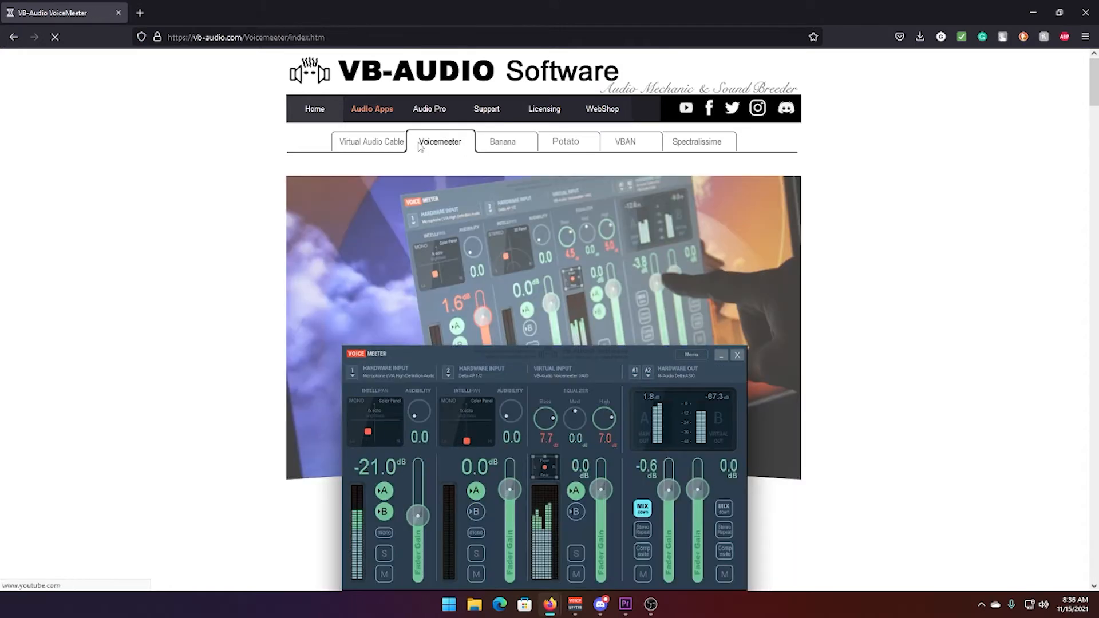
scroll(587, 416, "down", 2)
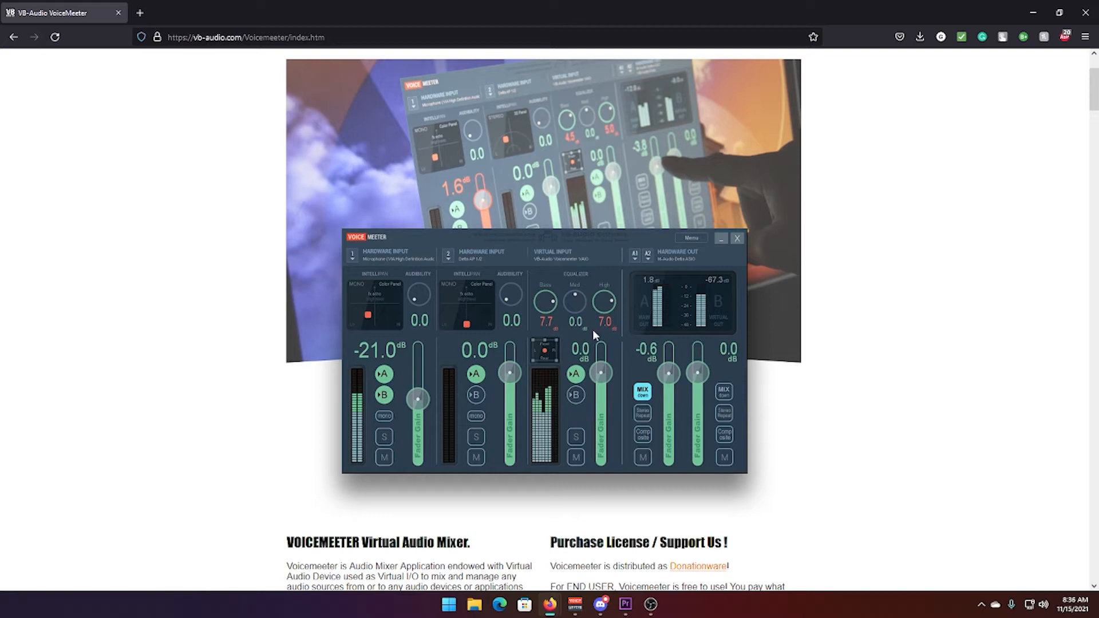
scroll(596, 328, "up", 3)
left_click(512, 146)
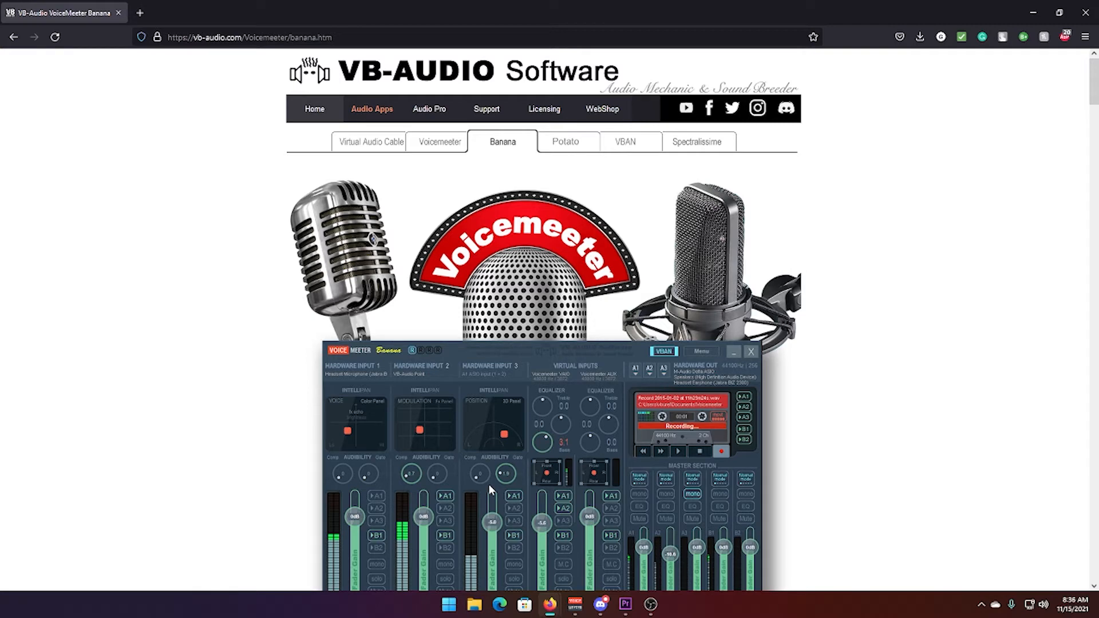
scroll(599, 451, "down", 2)
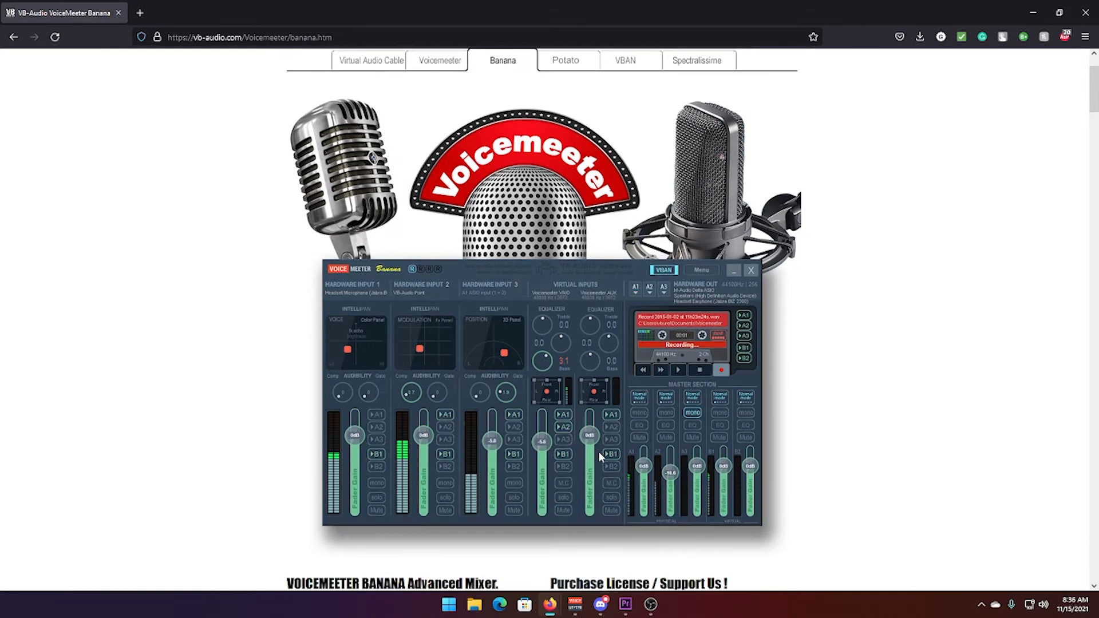
scroll(560, 430, "down", 2)
scroll(548, 443, "up", 2)
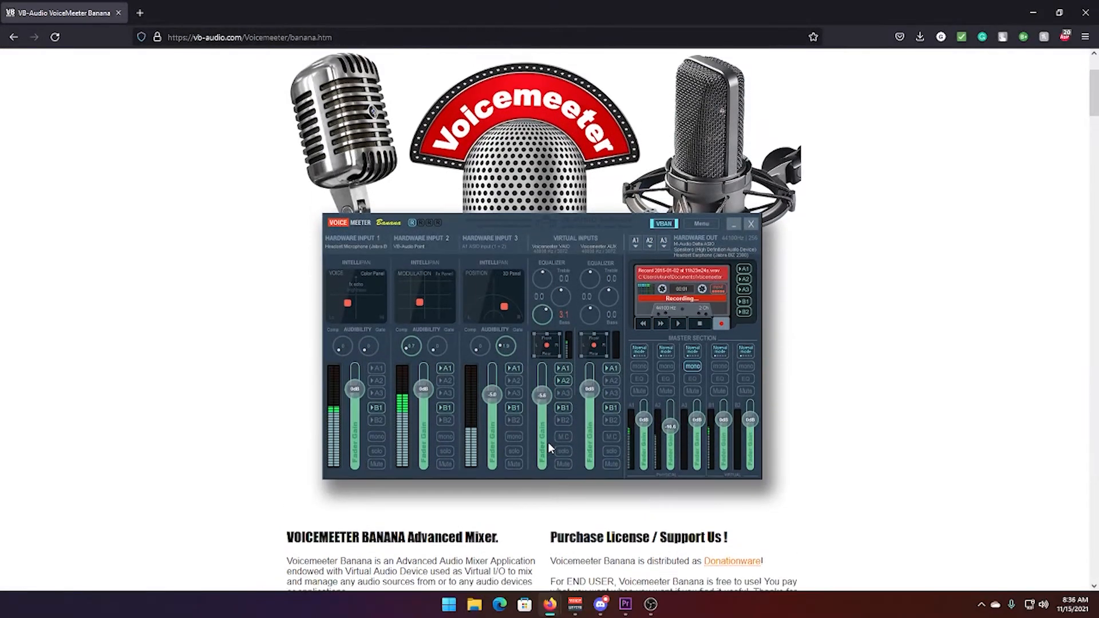
scroll(548, 450, "up", 2)
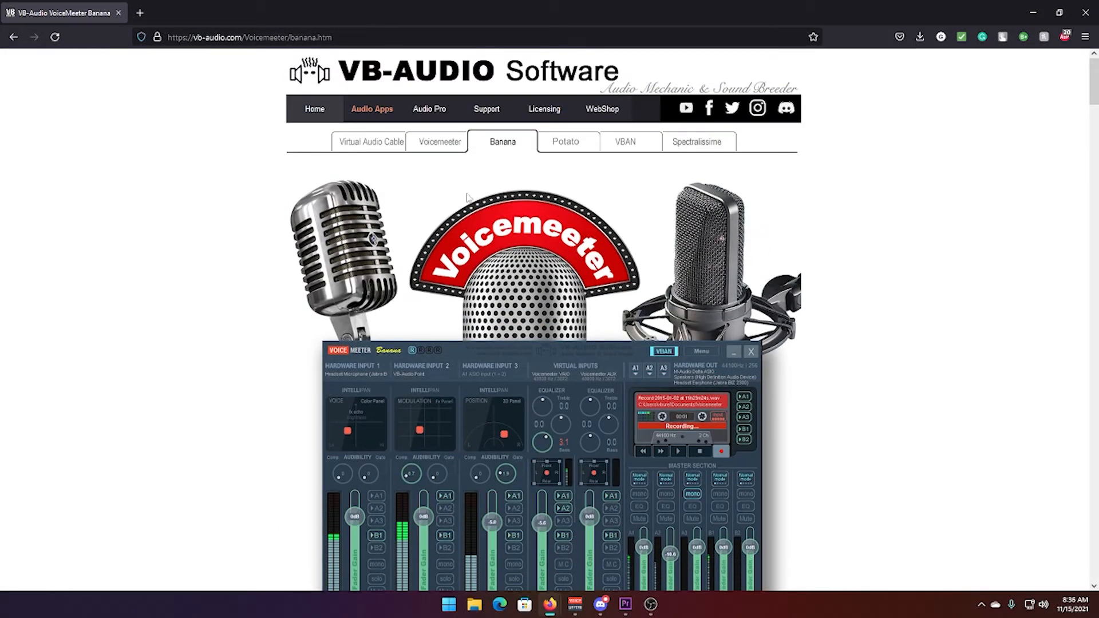
left_click(577, 139)
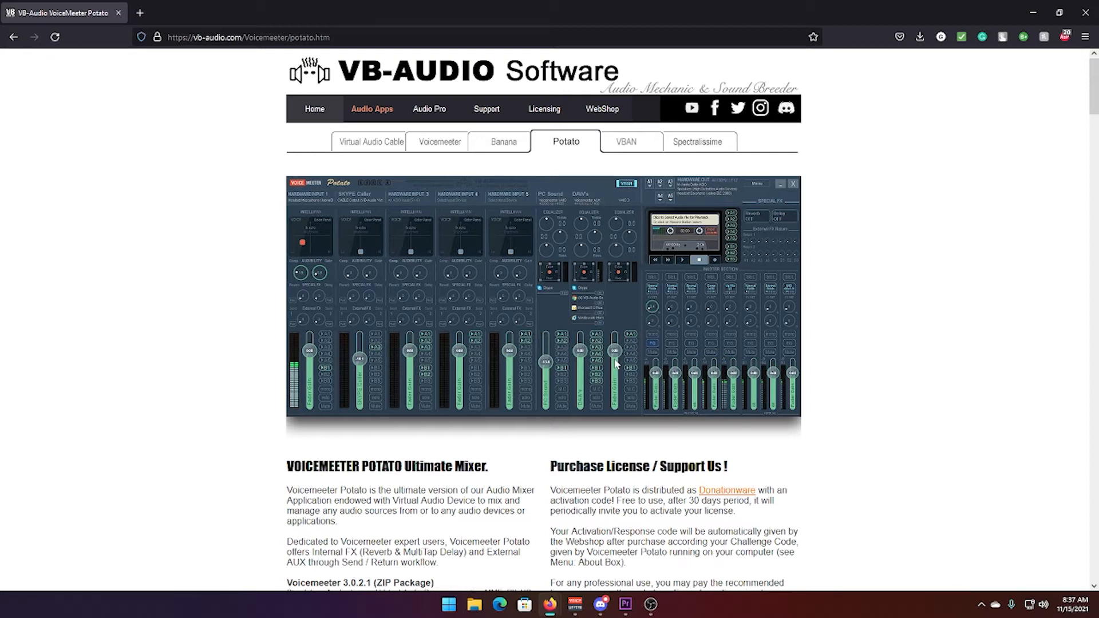
- Download the Windows VB-CABLE driver package VBCABLE_Driver_Pack43.zip from the Virtual Audio Cable page and open it with Windows Explorer
left_click(365, 147)
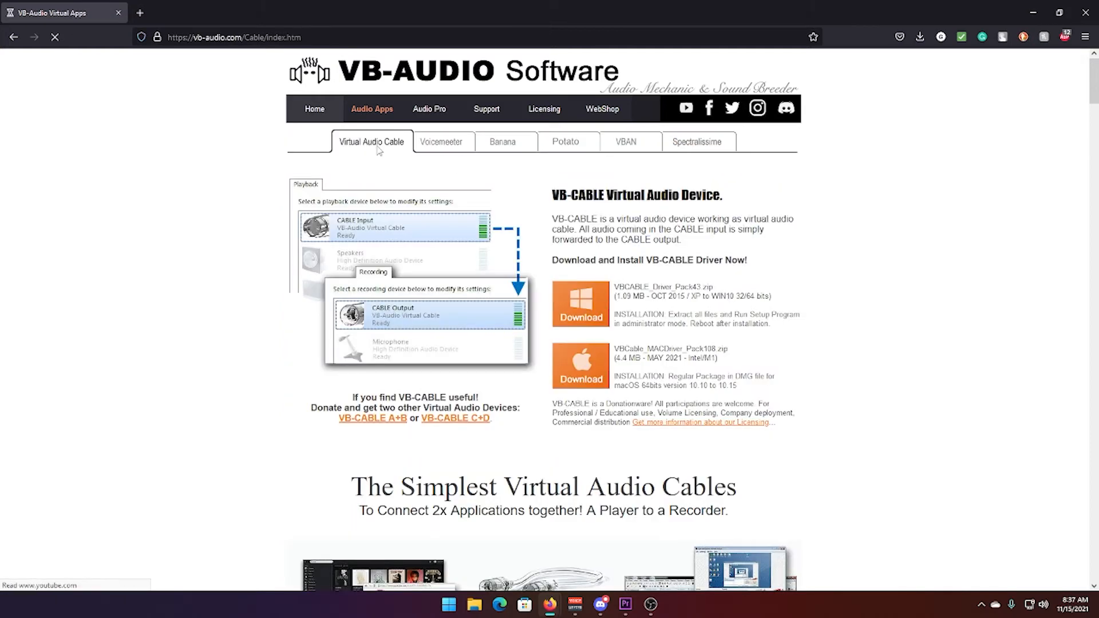
left_click(599, 316)
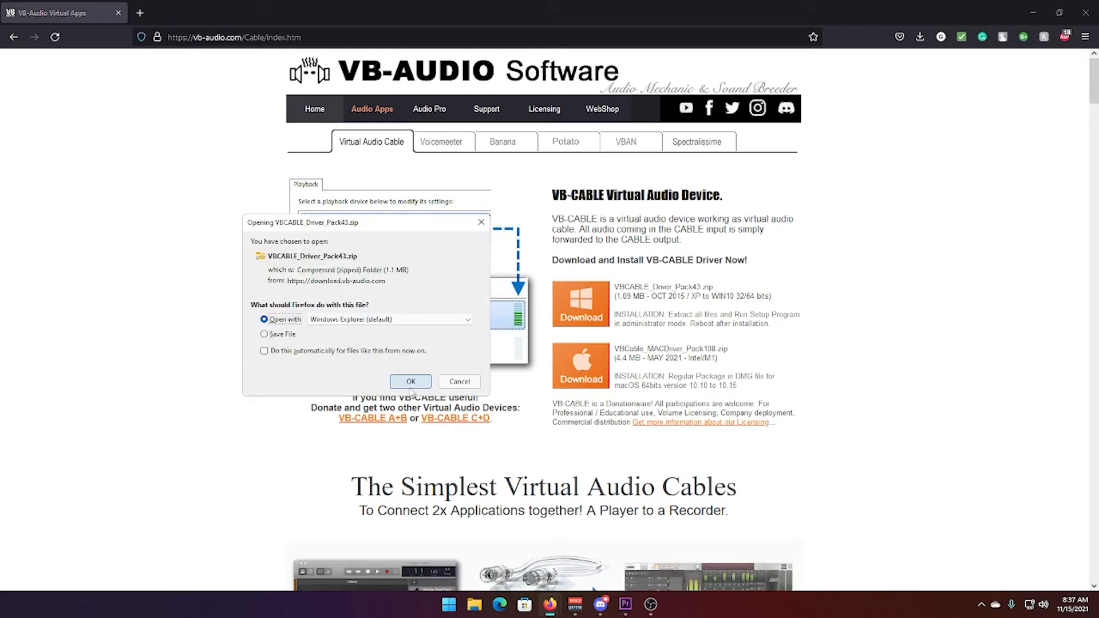
left_click(410, 382)
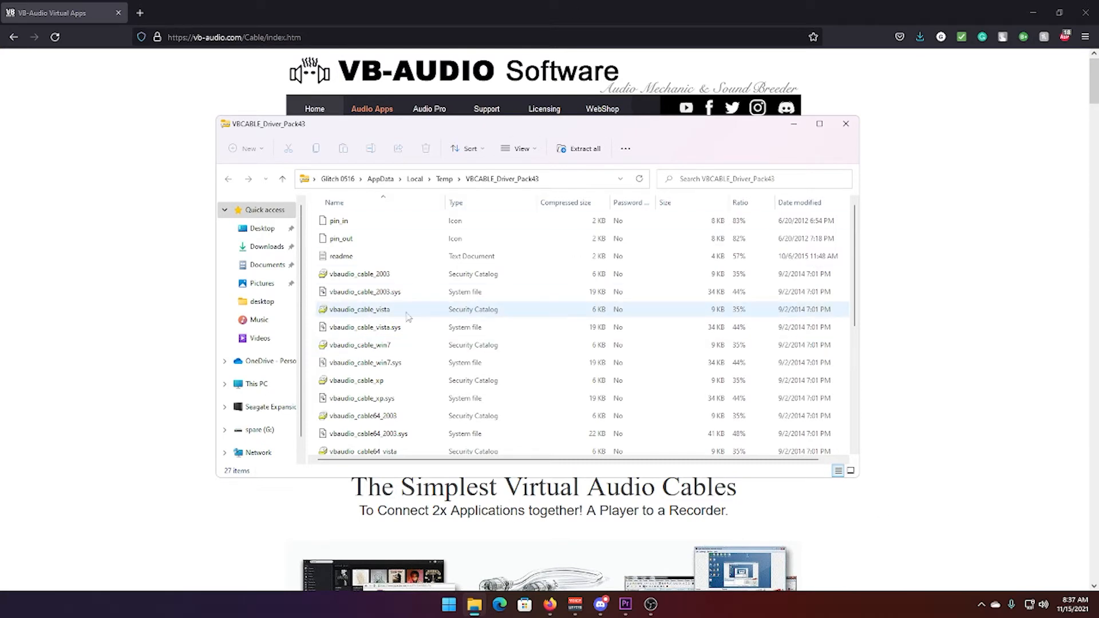
- Locate VBCABLE_Setup_x64 in the driver package, check the actions available for it, and close the folder
scroll(506, 311, "down", 3)
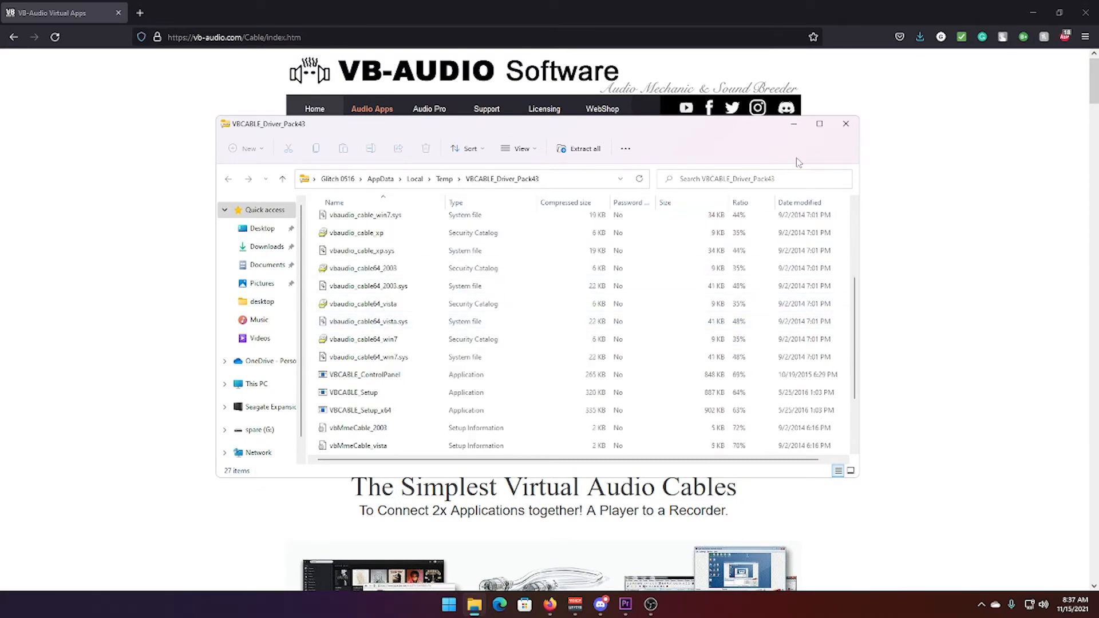
left_click(819, 124)
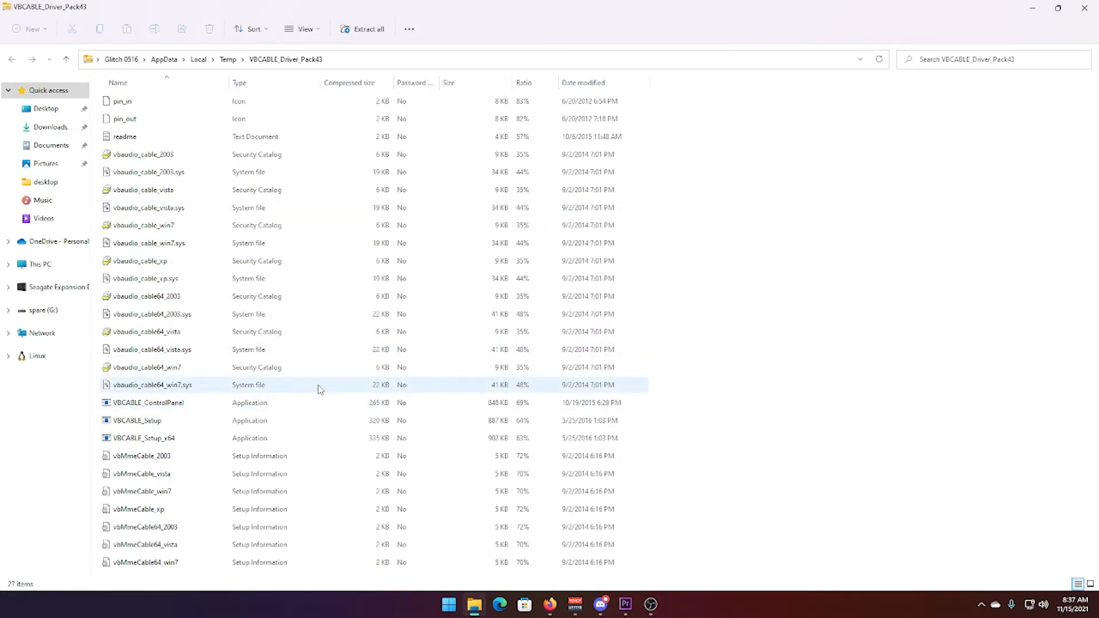
left_click(152, 442)
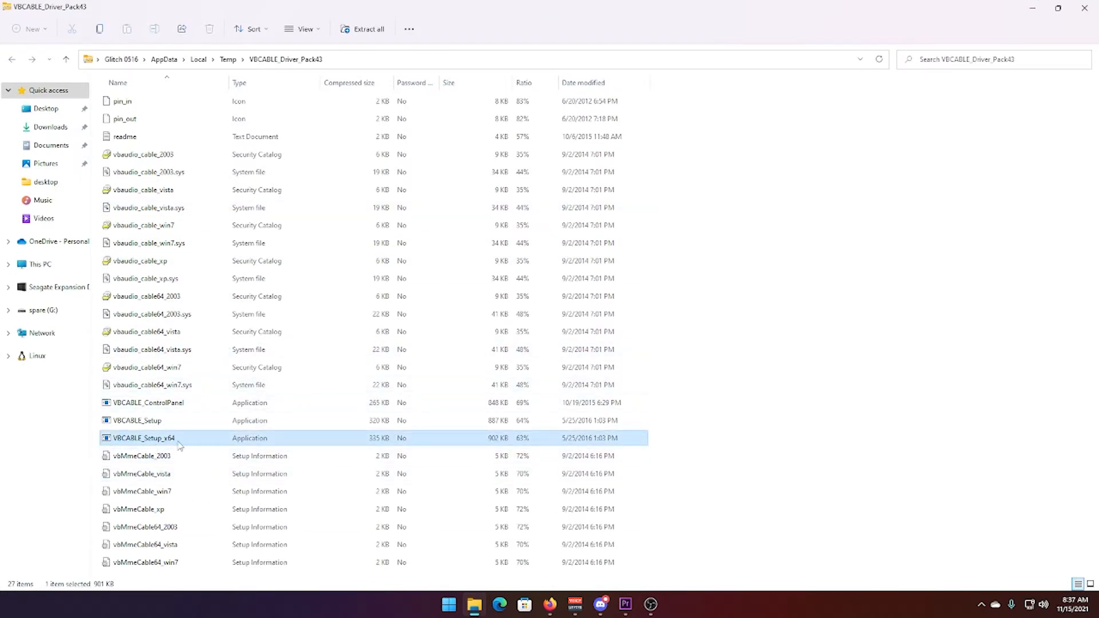
right_click(180, 446)
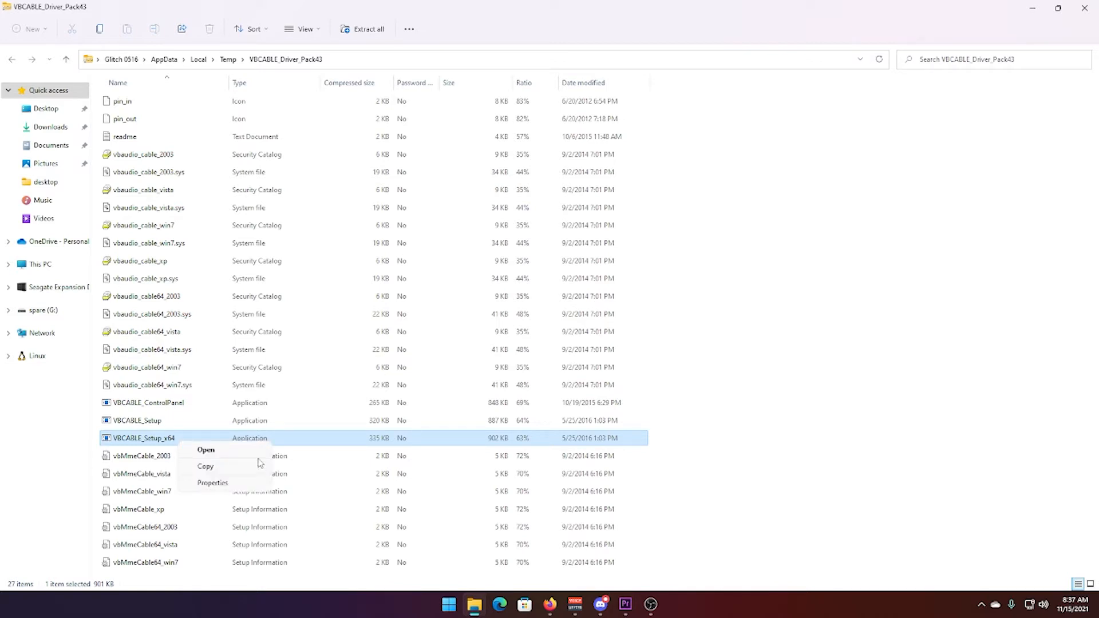
left_click(812, 438)
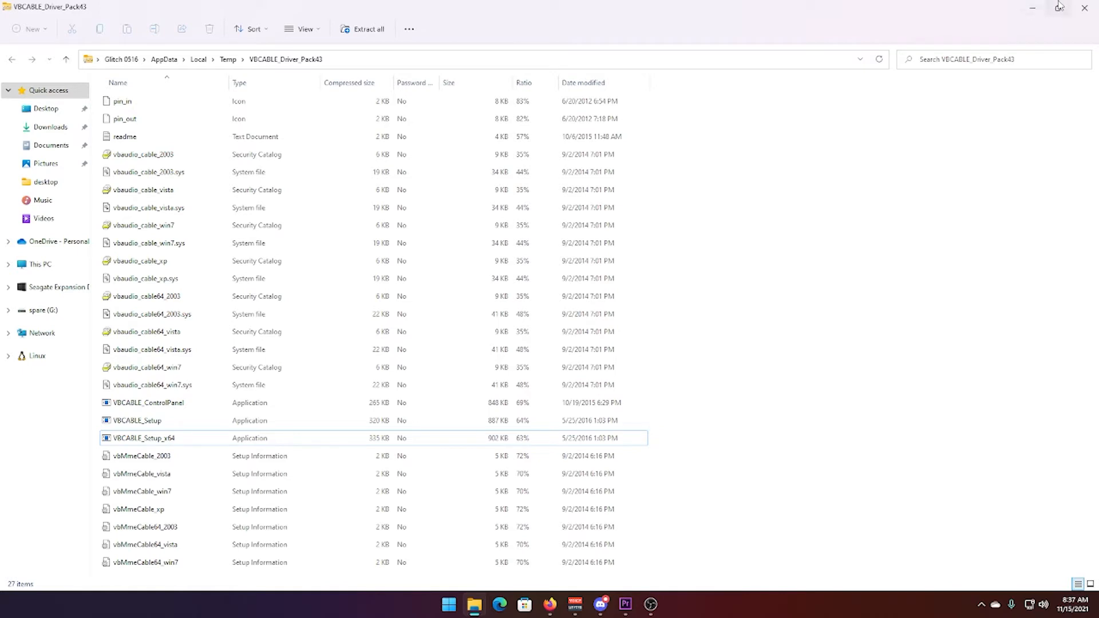
mouse_move(1059, 6)
left_click(1084, 8)
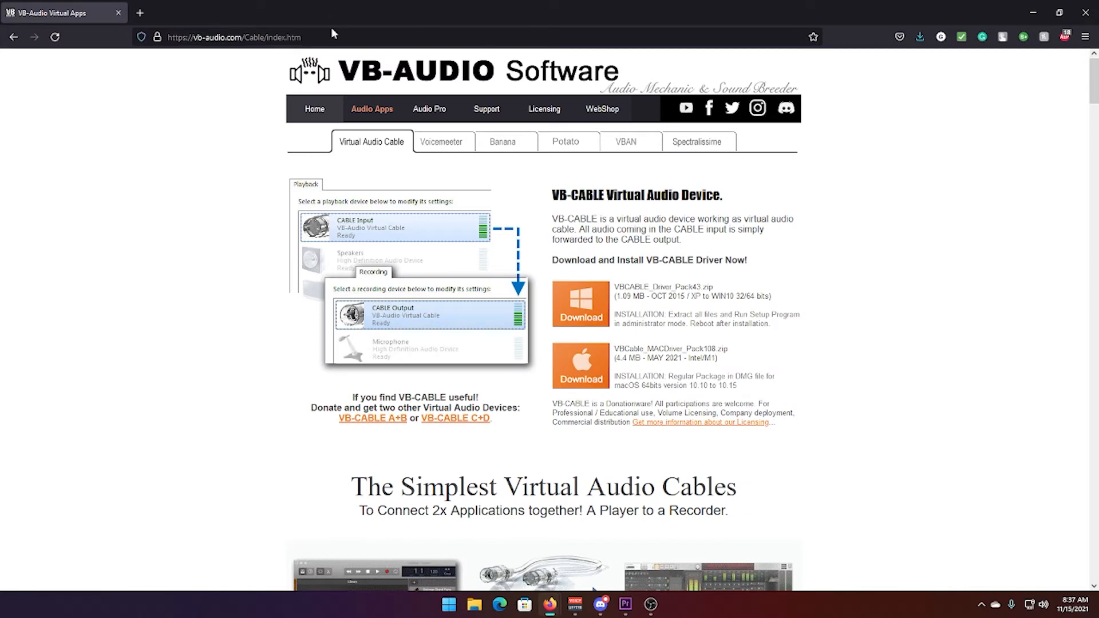
- Download the Voicemeeter Banana installer VoicemeeterProSetup.exe from the Banana page, check its download progress and minimize the browser
left_click(503, 141)
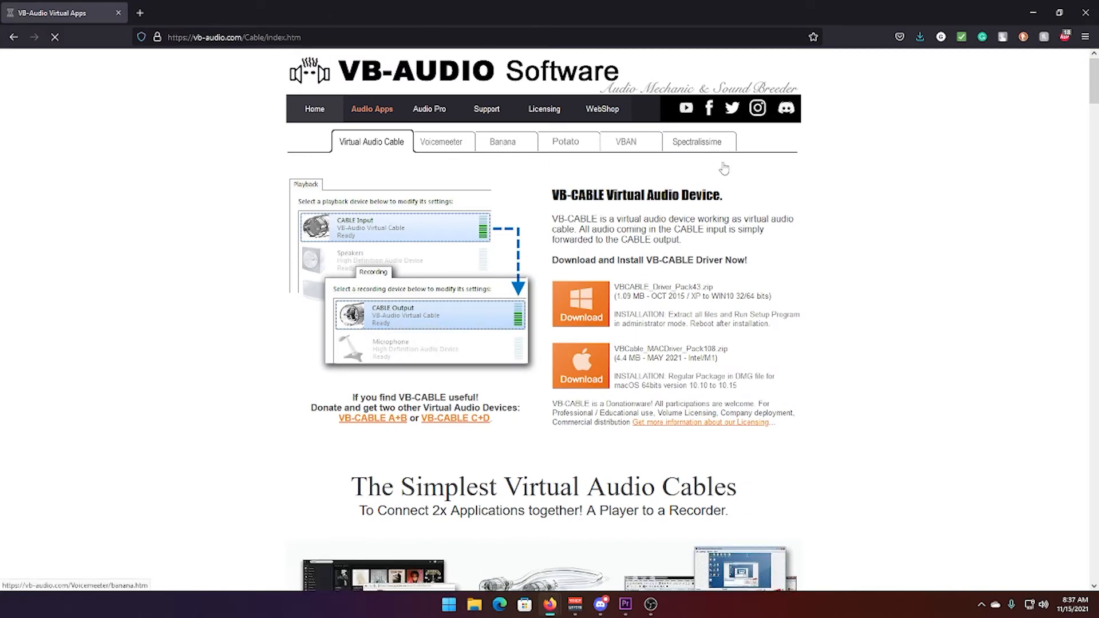
scroll(618, 257, "down", 8)
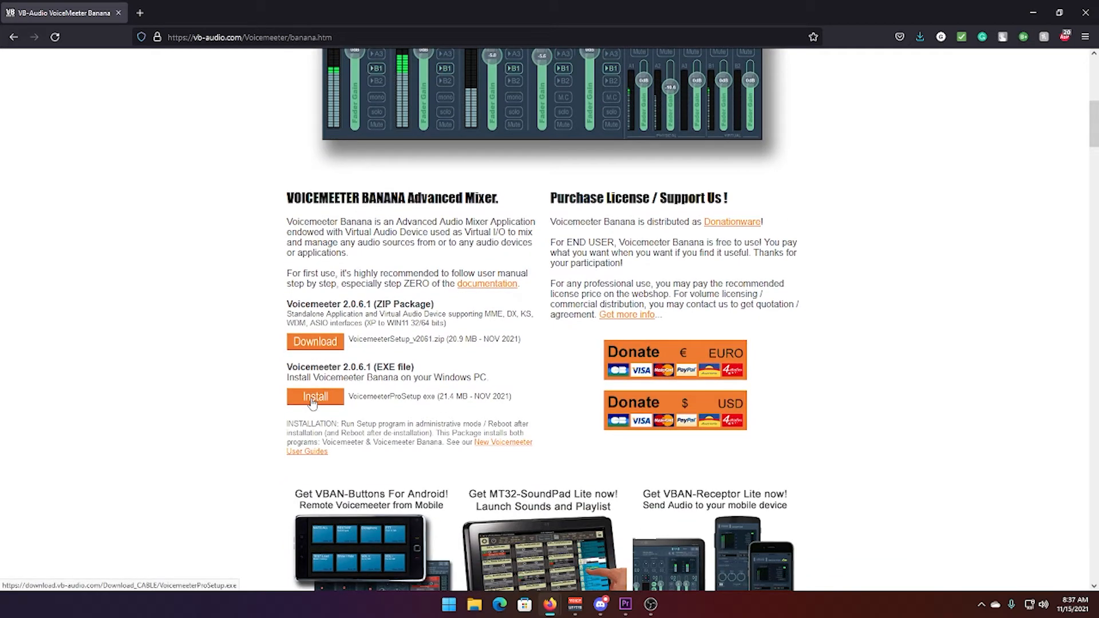
left_click(312, 402)
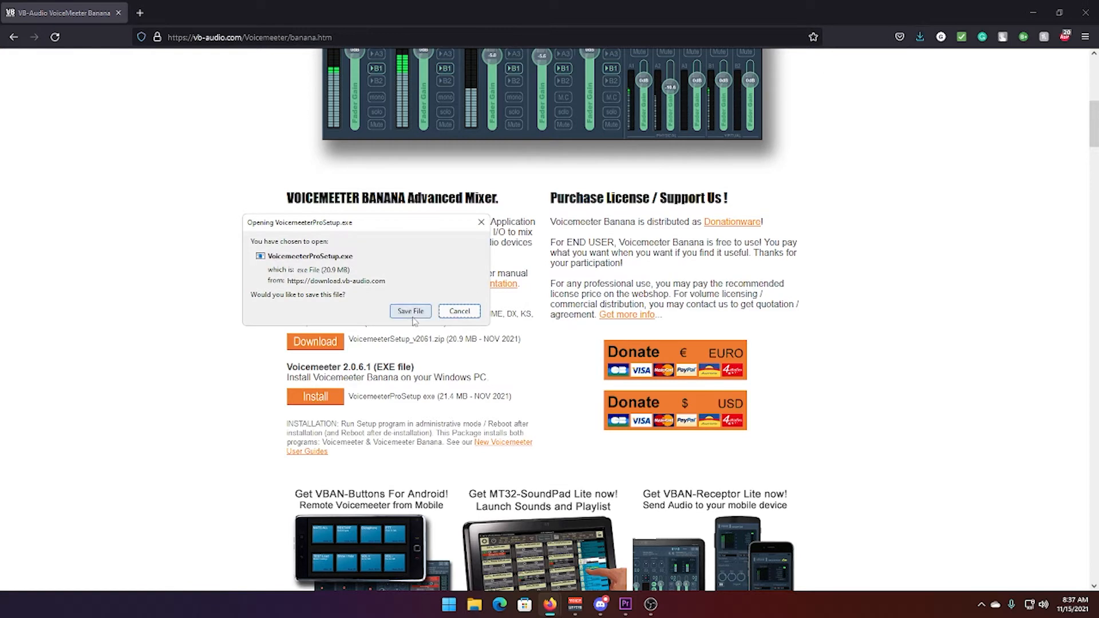
left_click(413, 313)
left_click(920, 38)
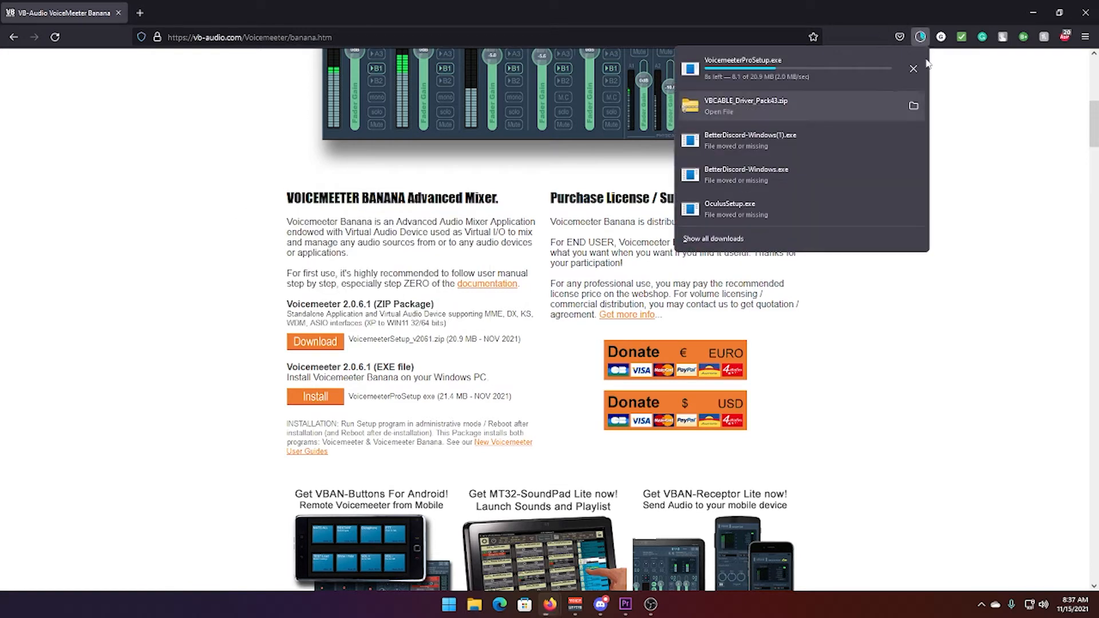
left_click(1033, 13)
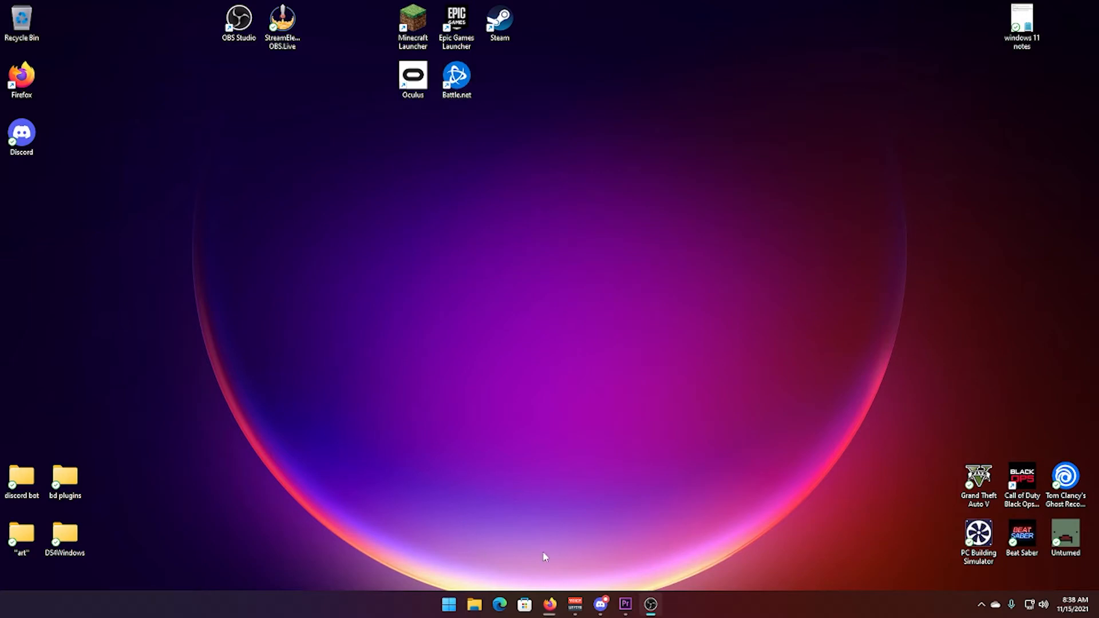
- Switch to Voicemeeter Banana and position its mixer window clear of the desktop's right side
left_click(577, 606)
left_click_drag(612, 145, 318, 134)
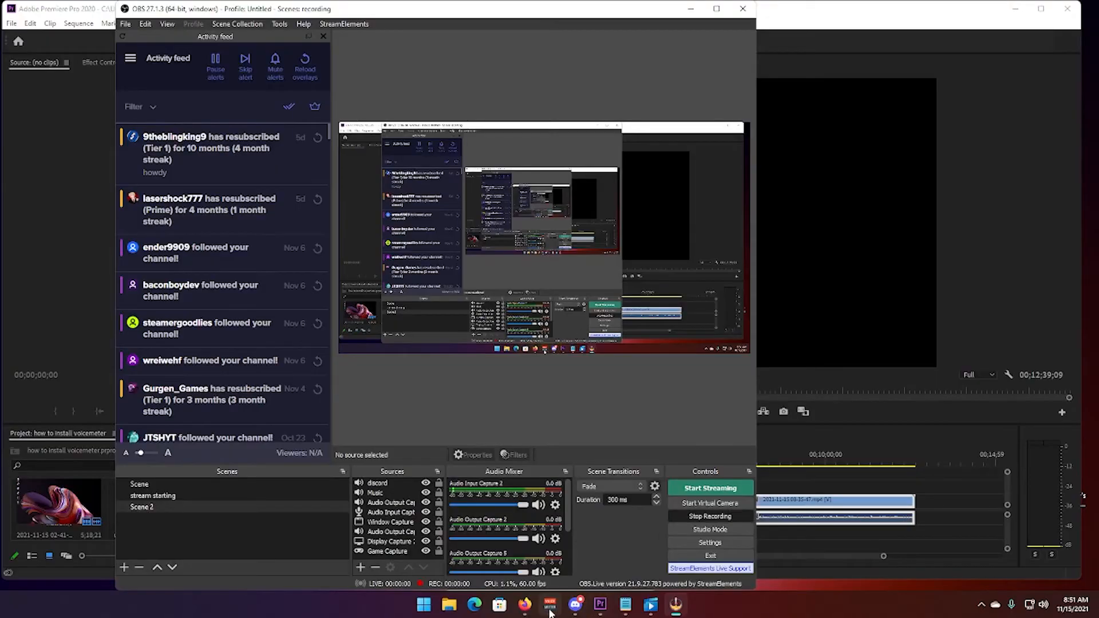
left_click(549, 608)
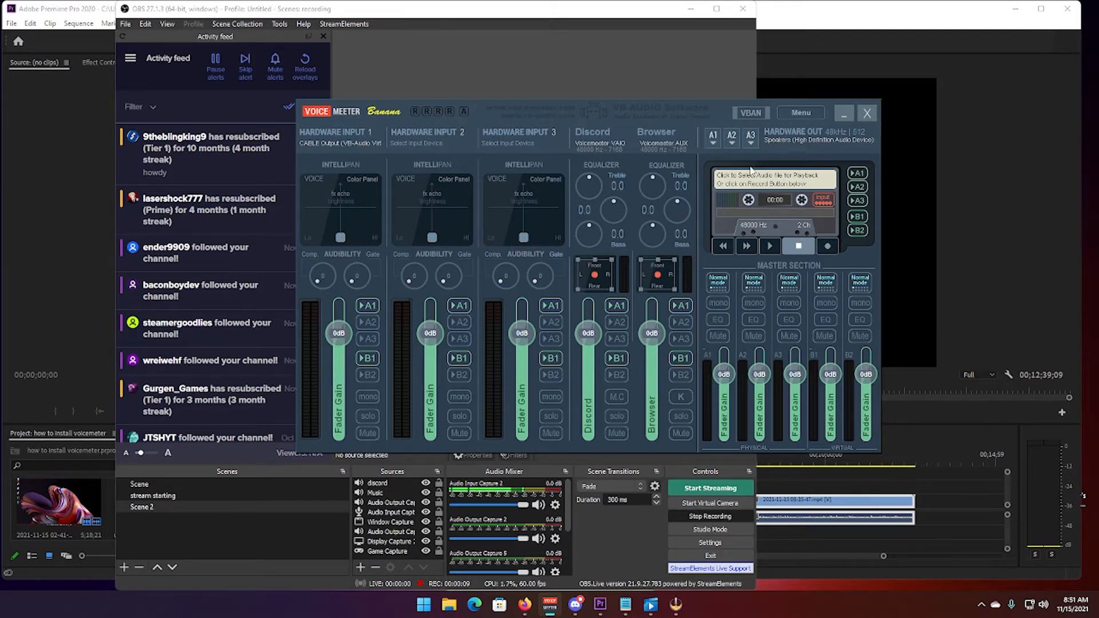
- Check the default output device in the Windows sound settings, then close Settings
right_click(1043, 610)
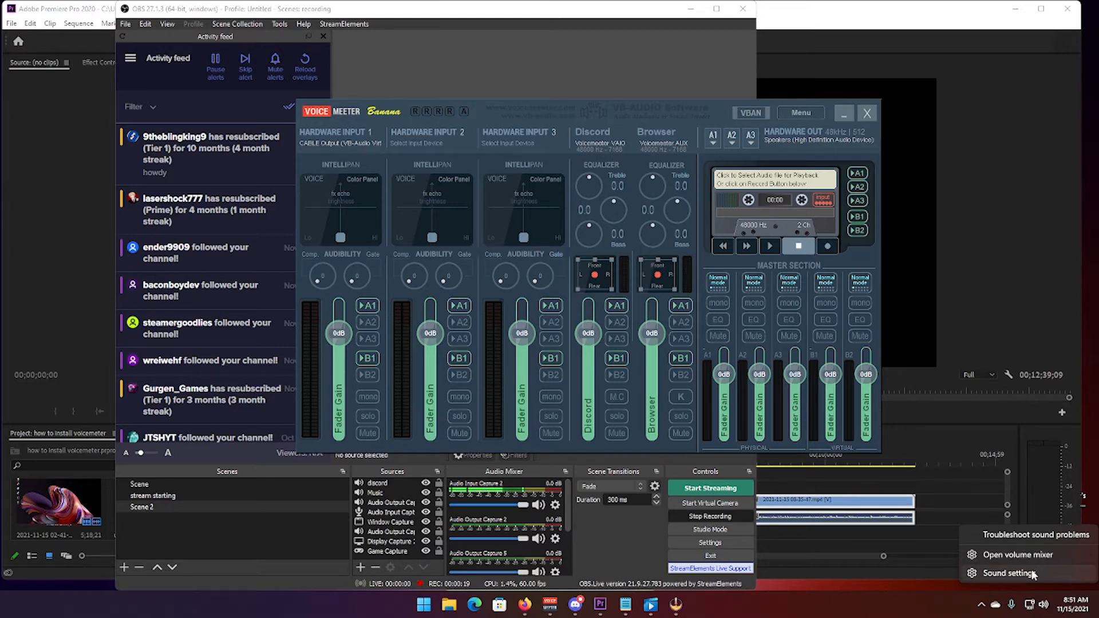
left_click(1042, 556)
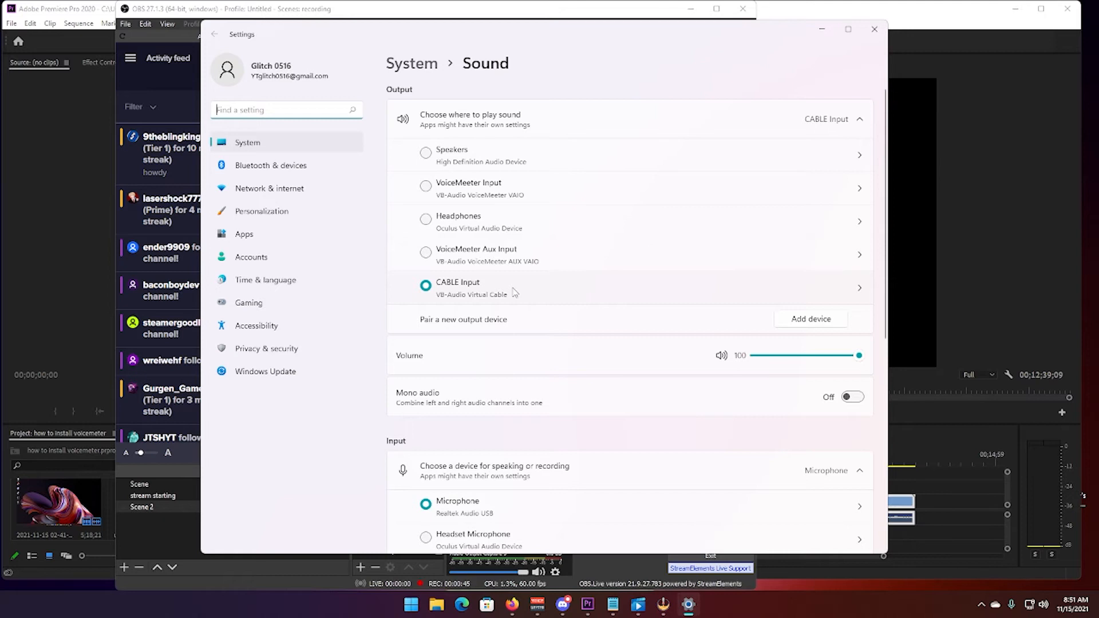
left_click(874, 29)
- Review the devices available for hardware output A1, leave the list without choosing one, and minimize the Voicemeeter window
left_click(714, 139)
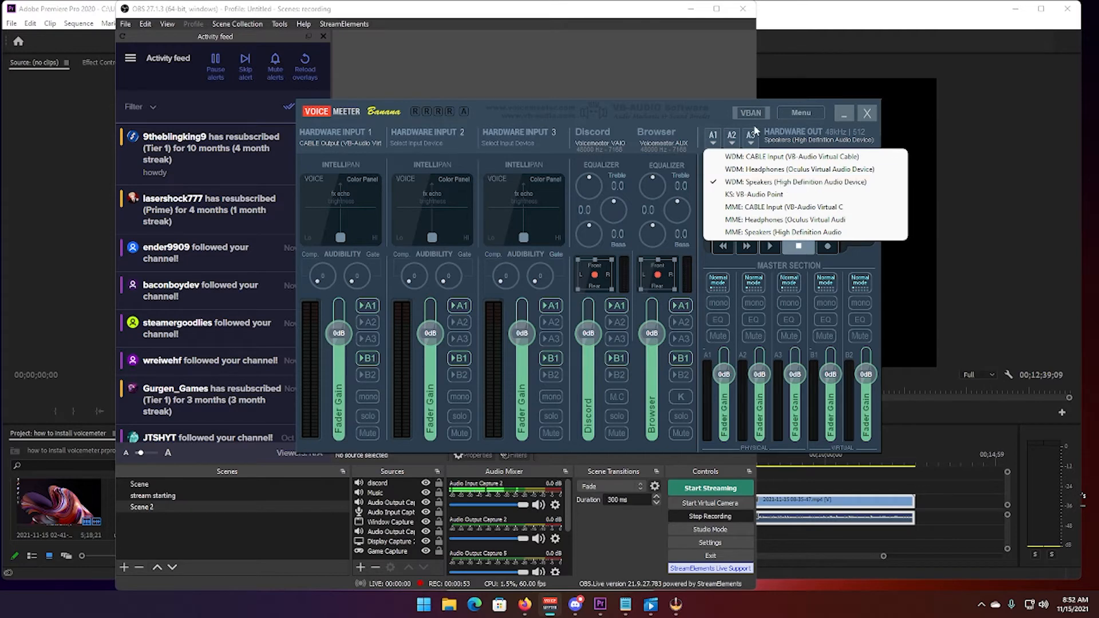
left_click(711, 119)
left_click_drag(710, 118, 711, 121)
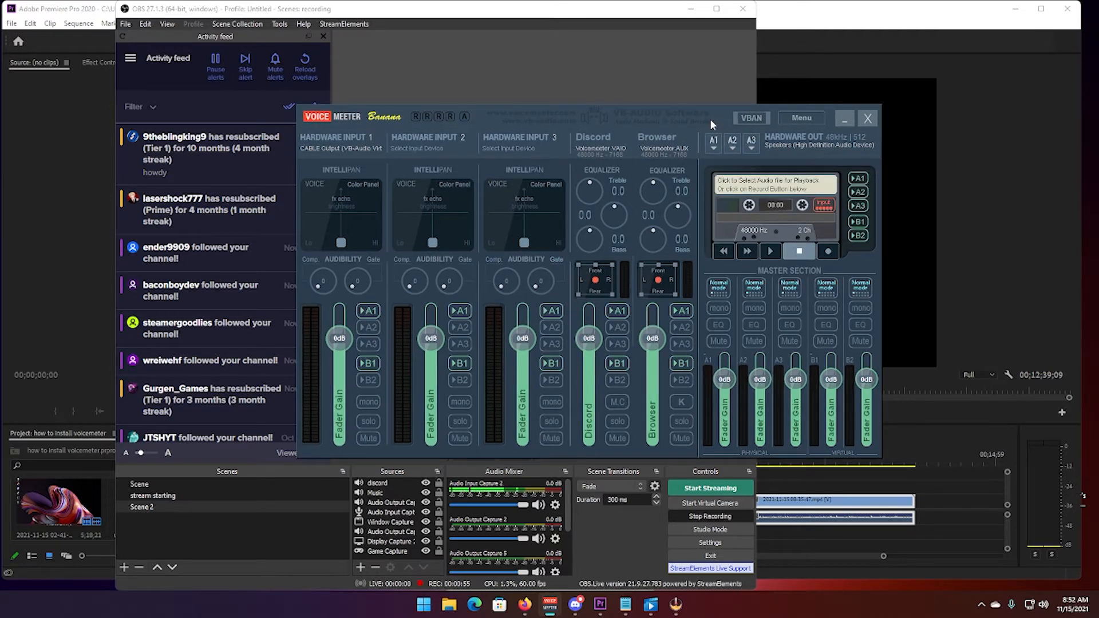
left_click(845, 118)
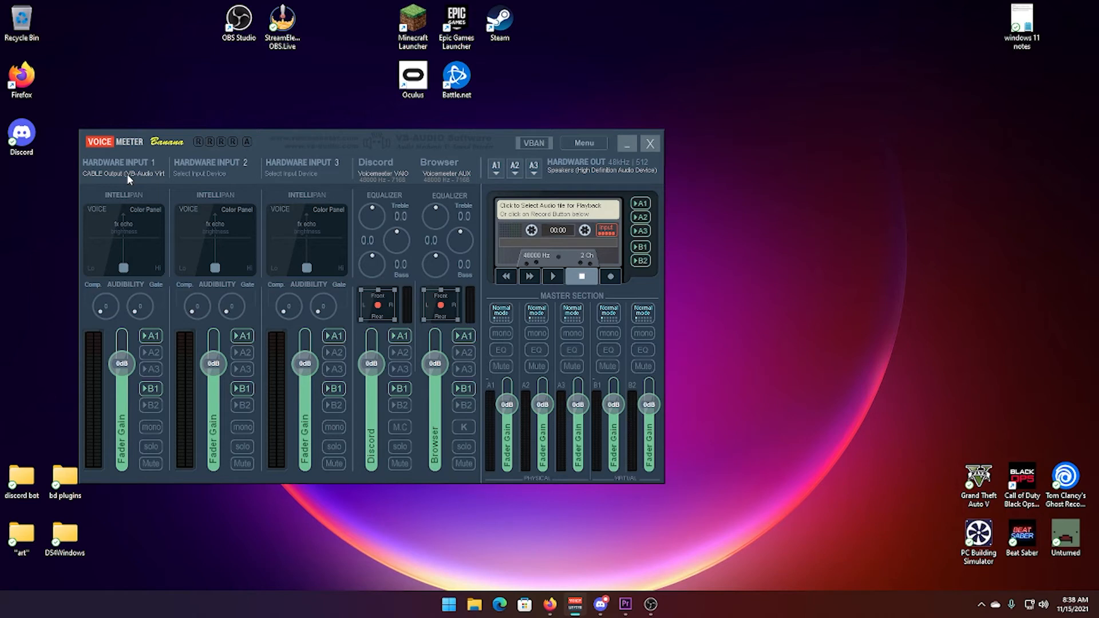
- Set Voicemeeter's hardware input 1 to WDM: CABLE Output (VB-Audio Virtual Cable)
left_click(128, 174)
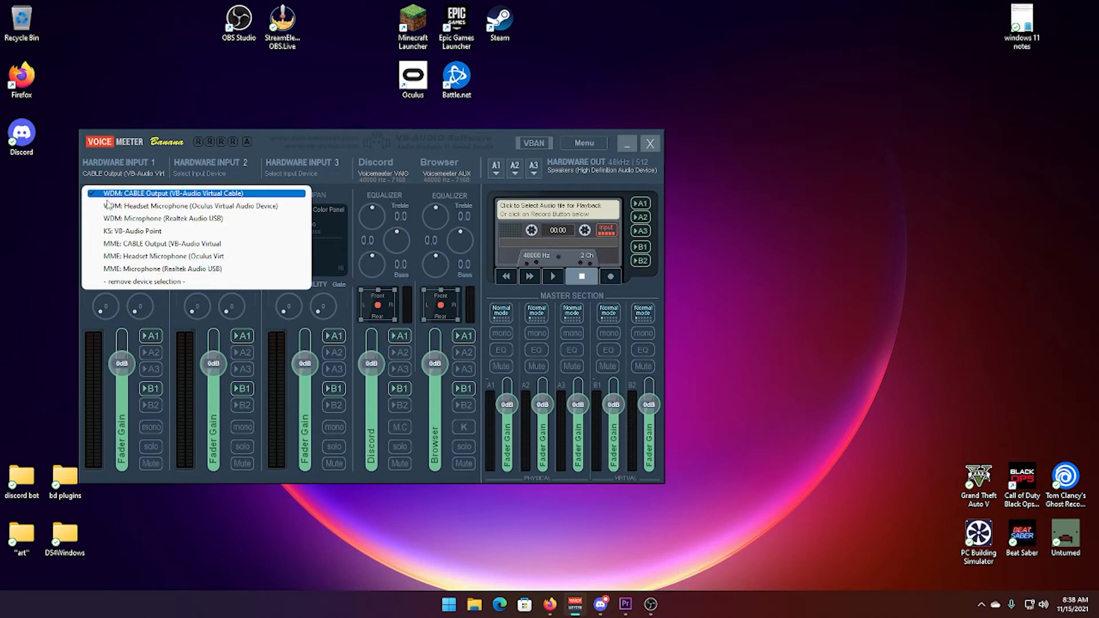
left_click(135, 196)
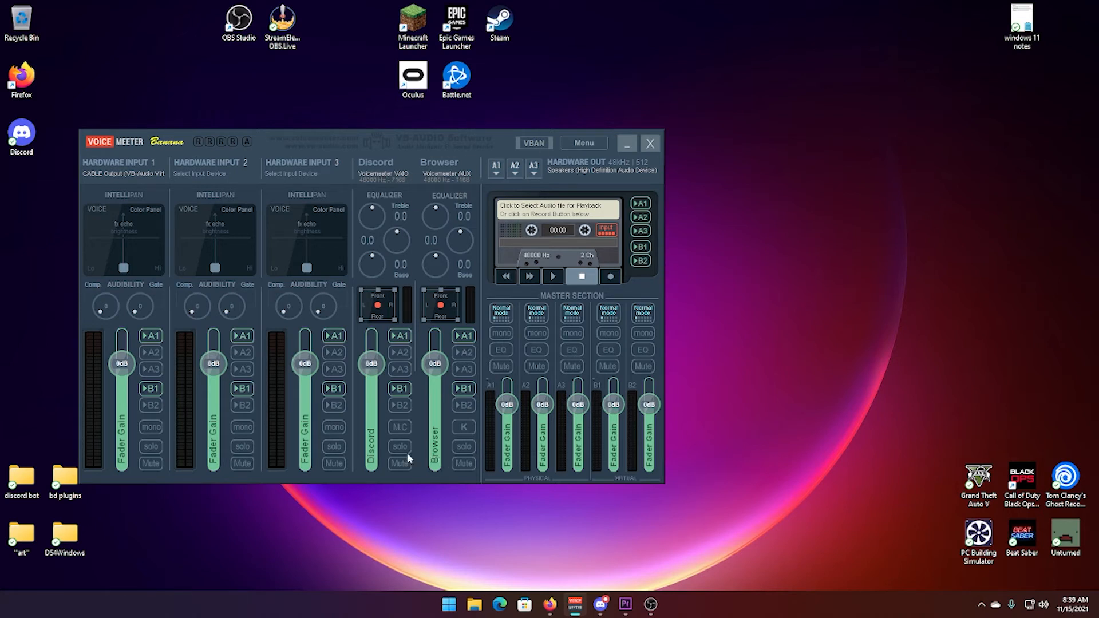
- Open the name of the Voicemeeter AUX strip for editing and confirm it as Browser
right_click(435, 448)
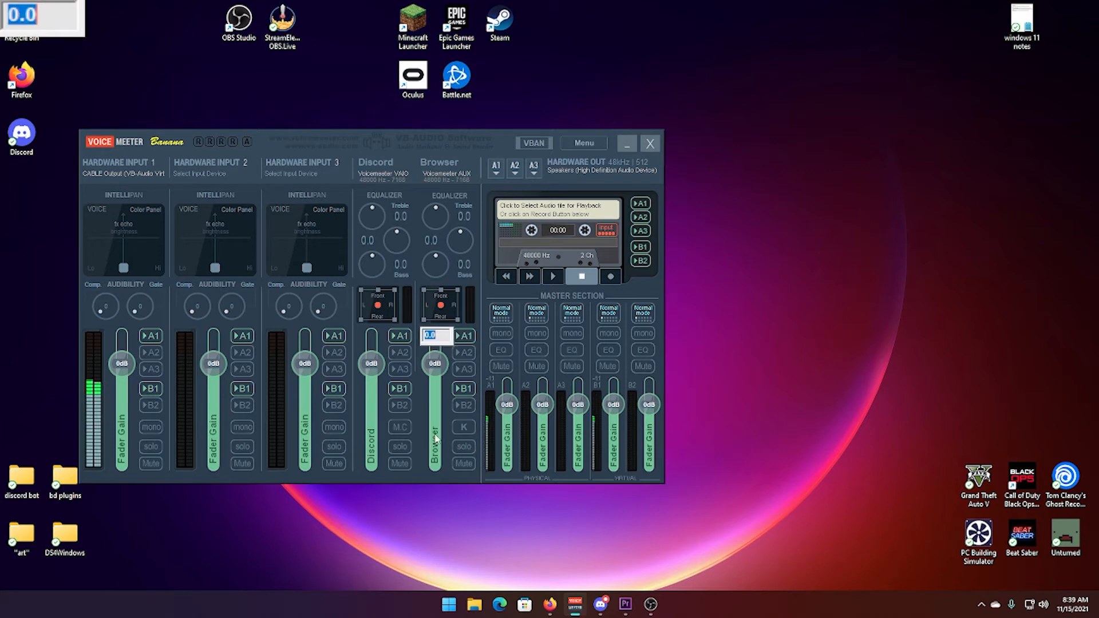
left_click(435, 461)
right_click(436, 465)
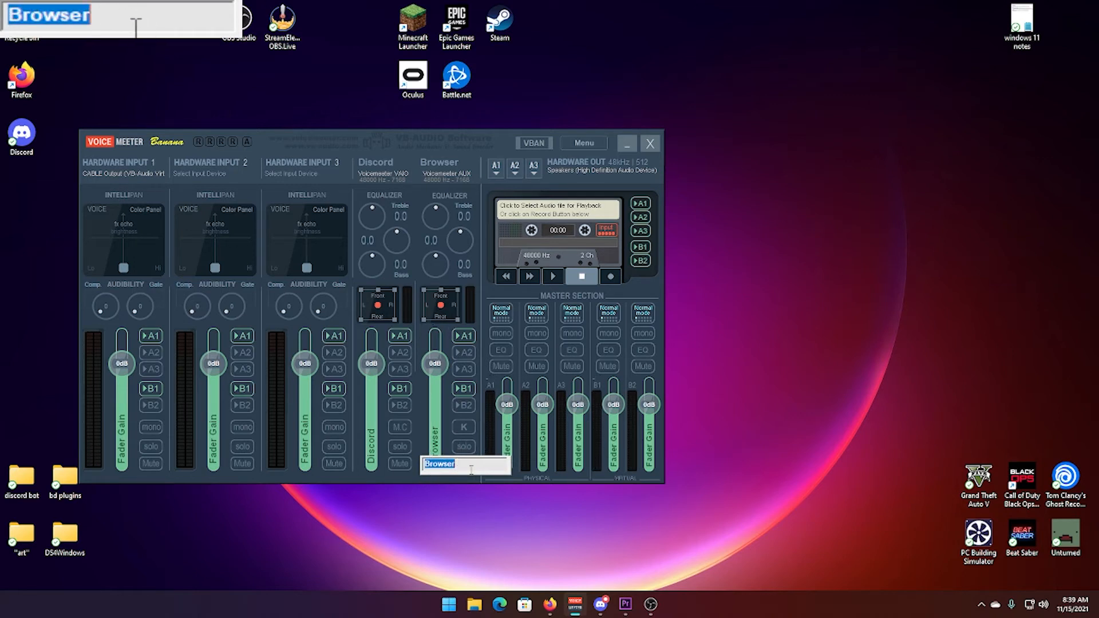
key("Return")
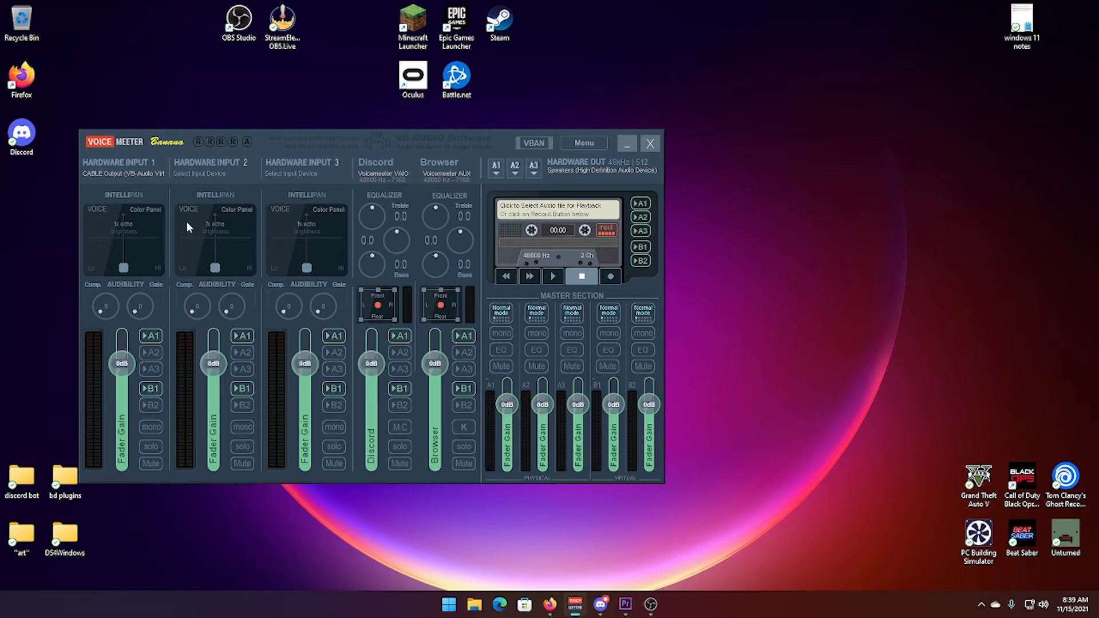
- Review the devices available for hardware input 2 and close the list without choosing one
left_click(192, 163)
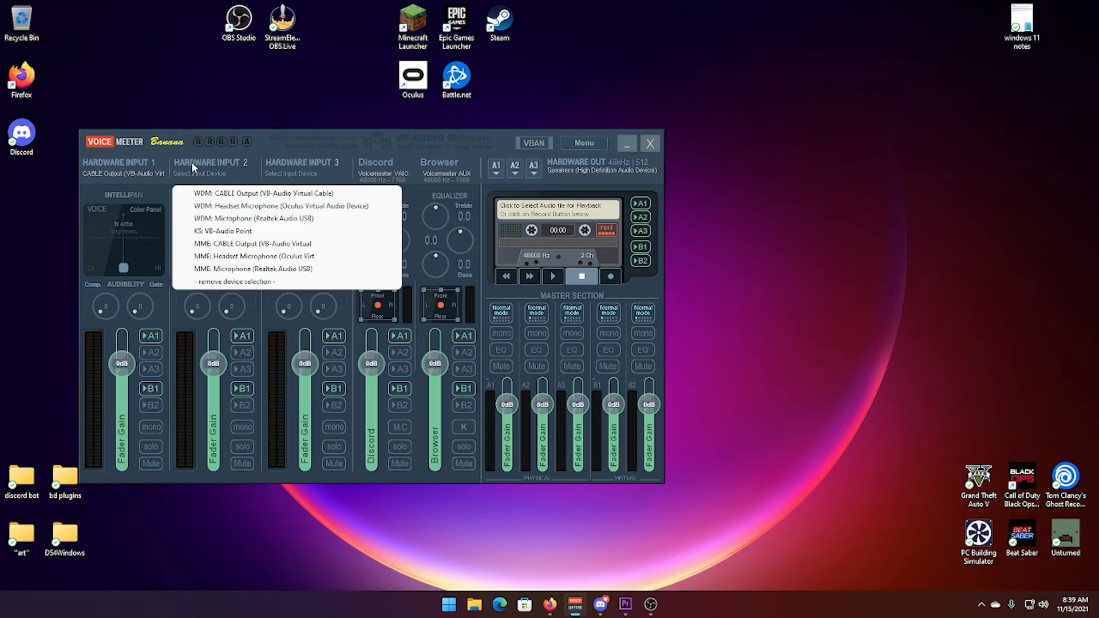
left_click(308, 80)
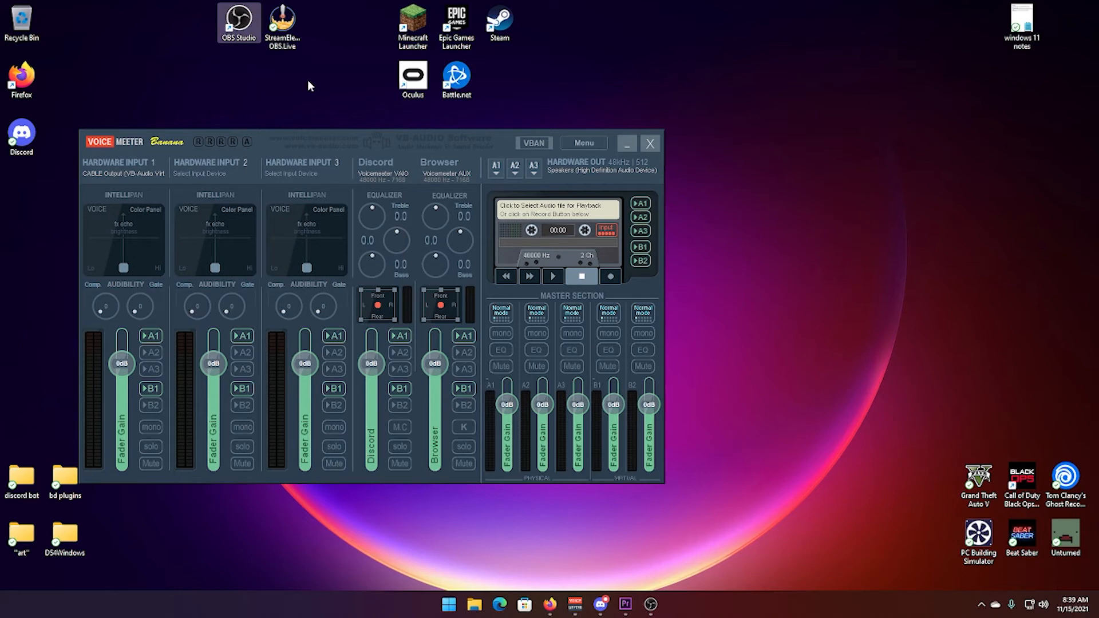
- Try raising the Discord strip's fader gain to 9.0 dB, and reset it to 0 dB
mouse_move(591, 606)
scroll(369, 406, "up", 6)
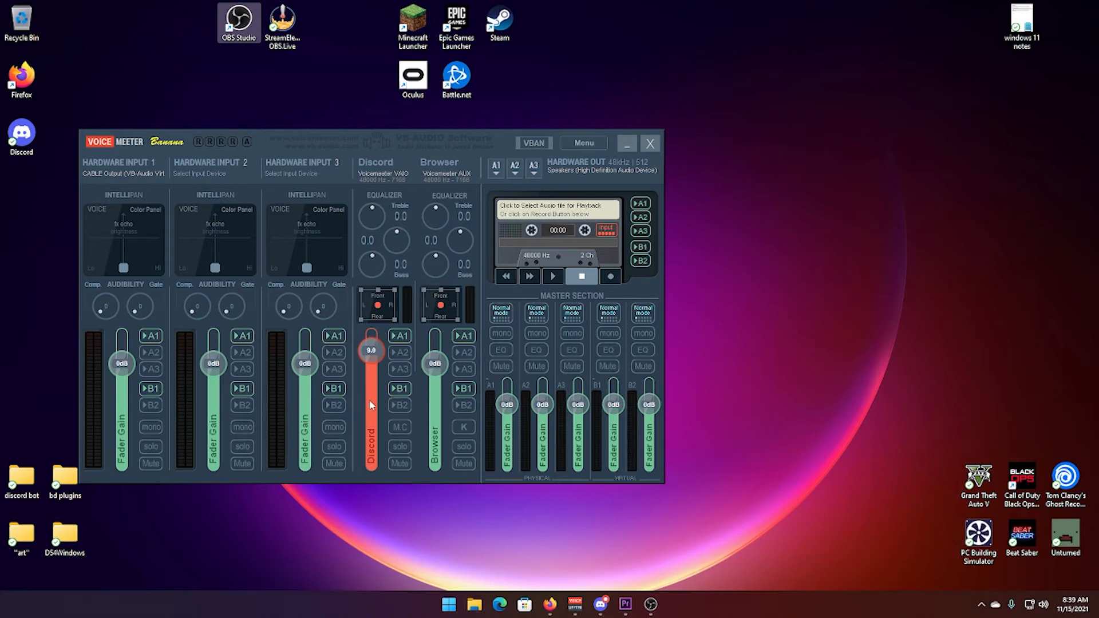
double_click(371, 405)
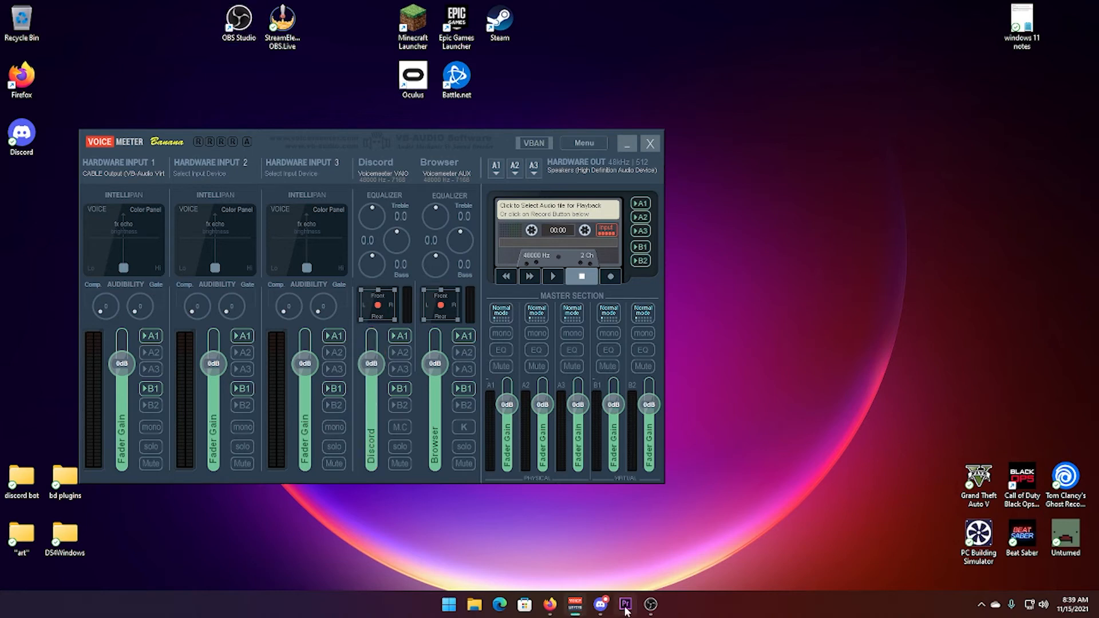
- Switch to Discord, turn off Streamer Mode in the user settings and close the settings
left_click(600, 605)
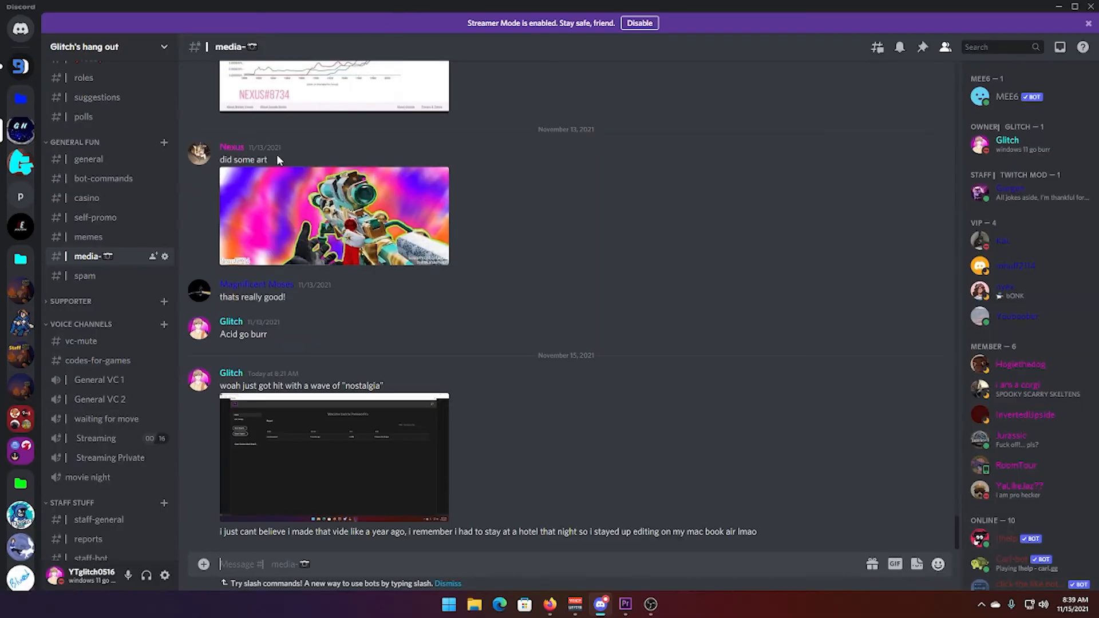
left_click(165, 576)
left_click(604, 201)
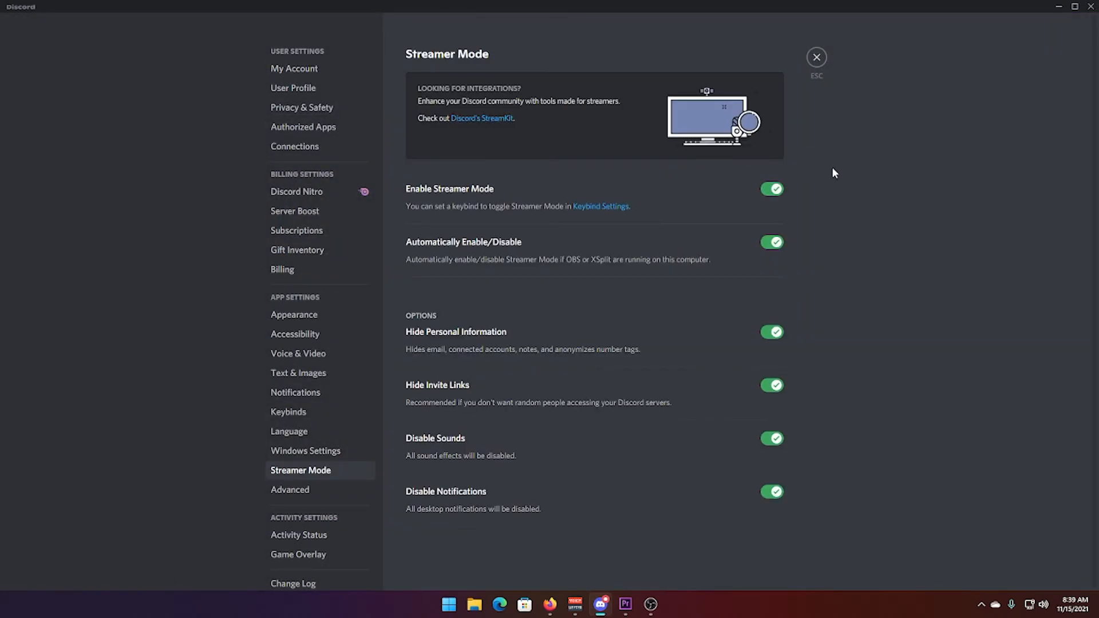
left_click(775, 190)
left_click(817, 57)
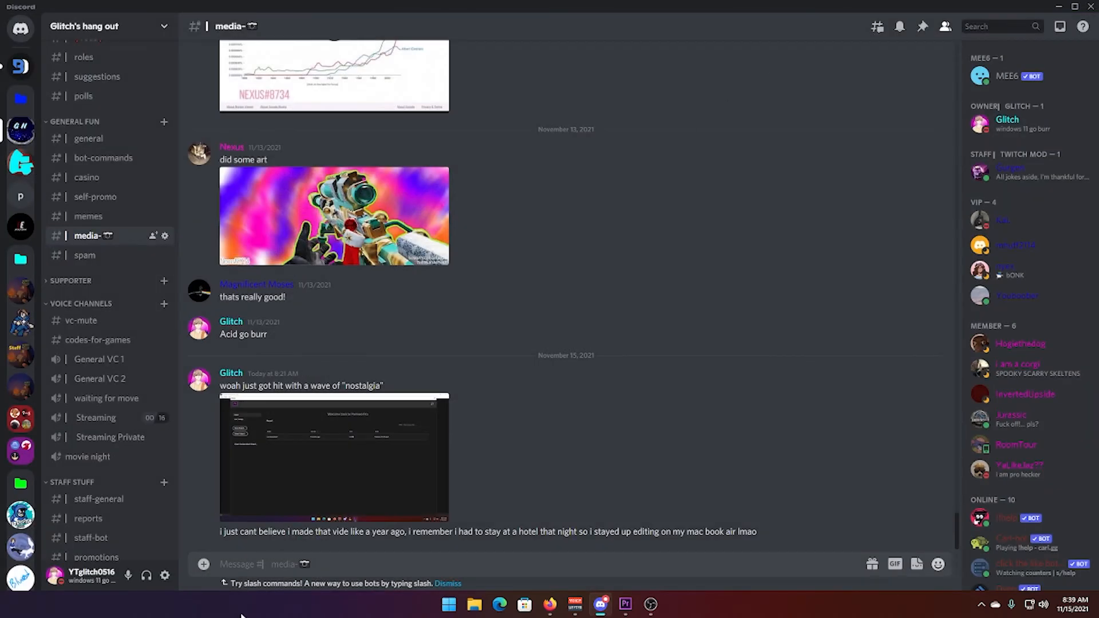
- Set the input device in Discord's voice settings to Microphone (Realtek Audio USB)
left_click(165, 575)
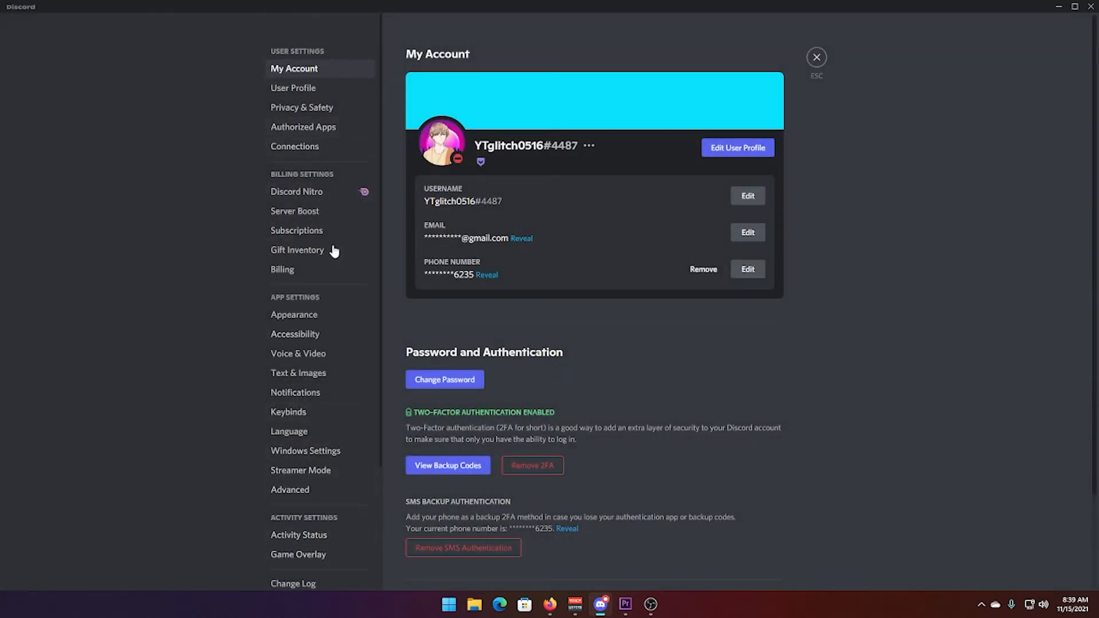
left_click(320, 360)
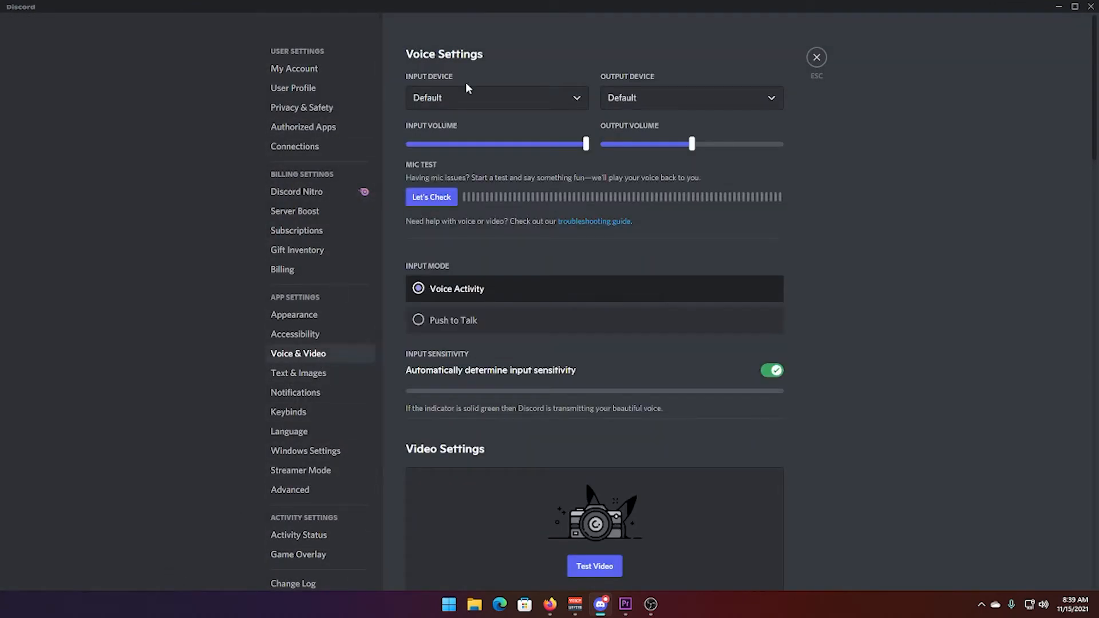
left_click(484, 95)
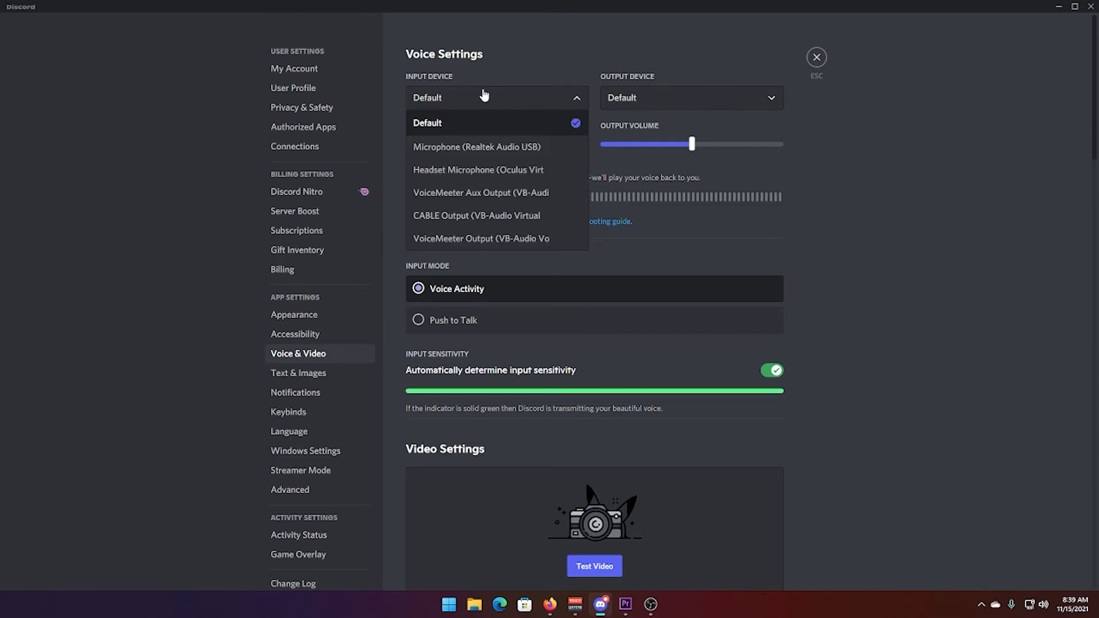
left_click(501, 150)
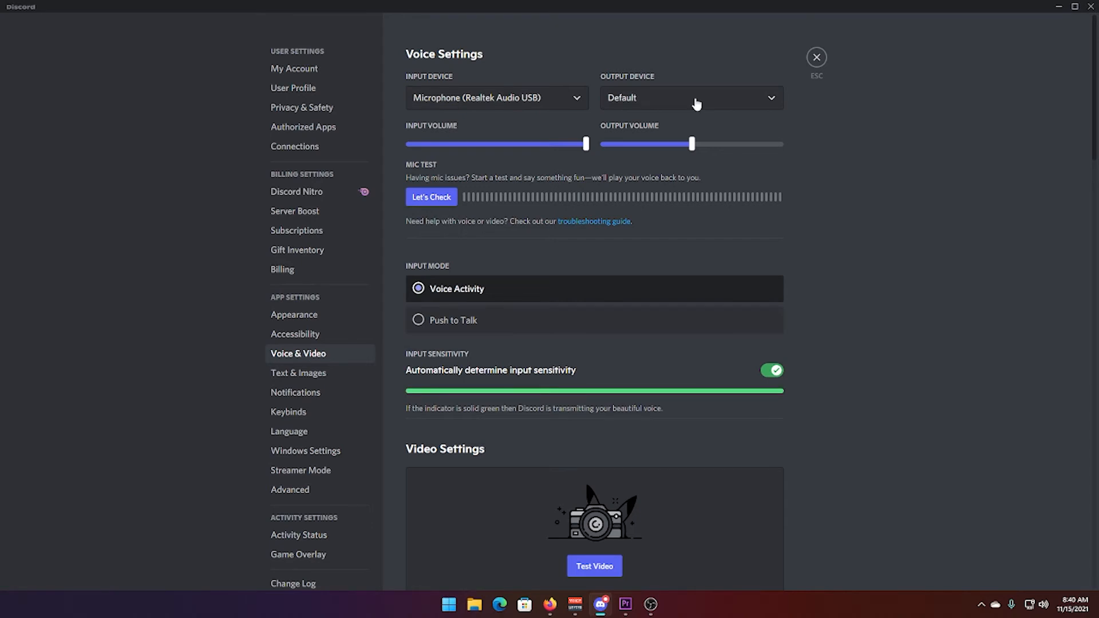
- Set Discord's output device to VoiceMeeter Aux Input, checking the virtual input strips in Voicemeeter before choosing
left_click(697, 104)
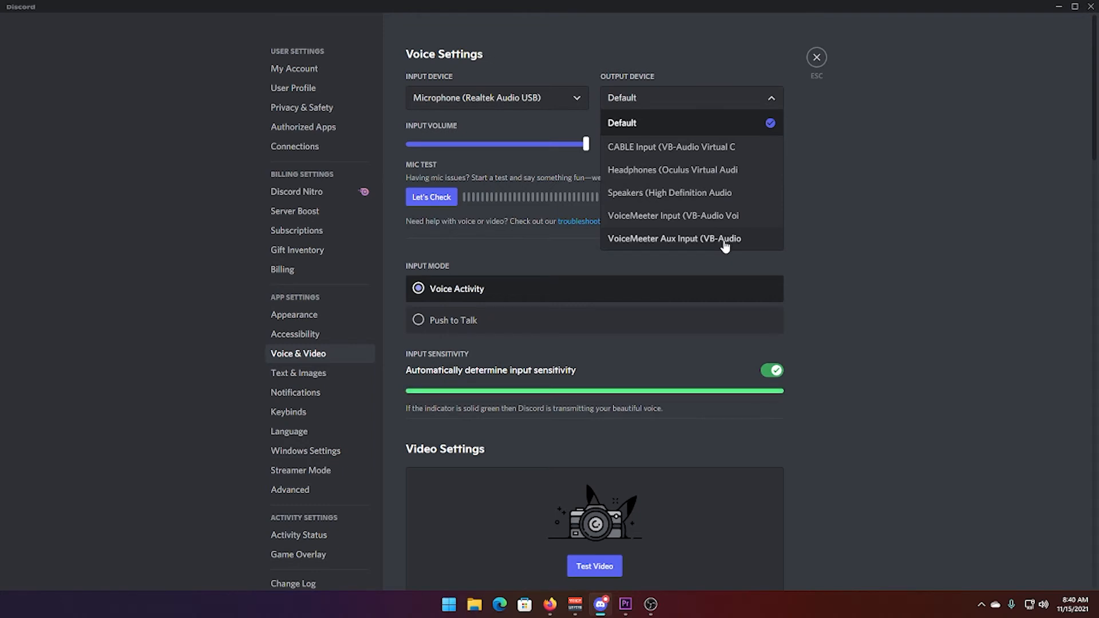
left_click(575, 604)
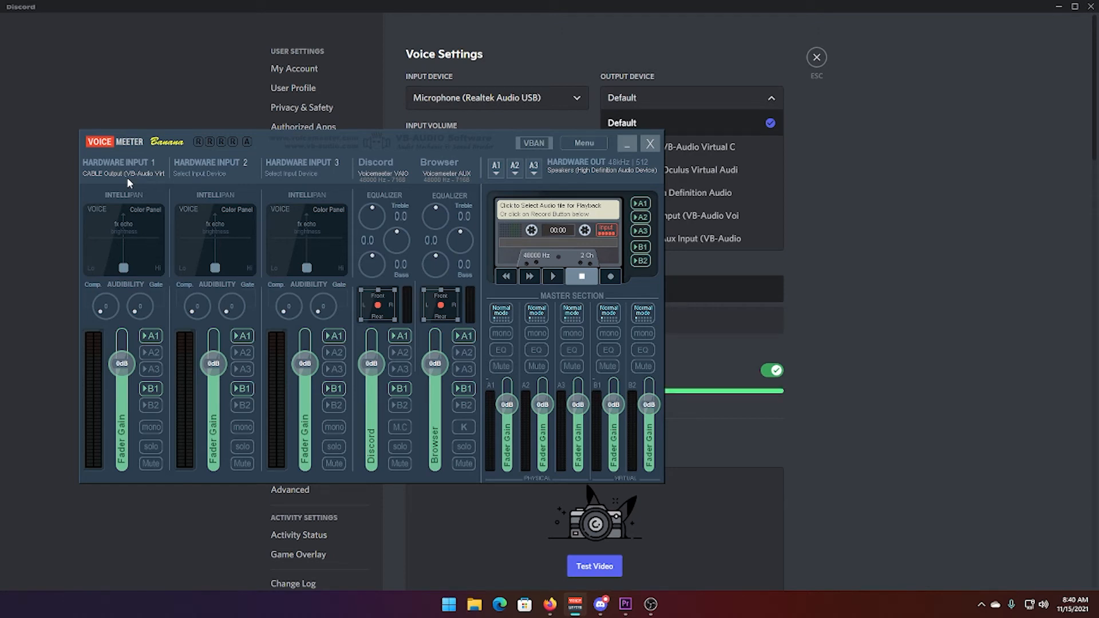
left_click(783, 96)
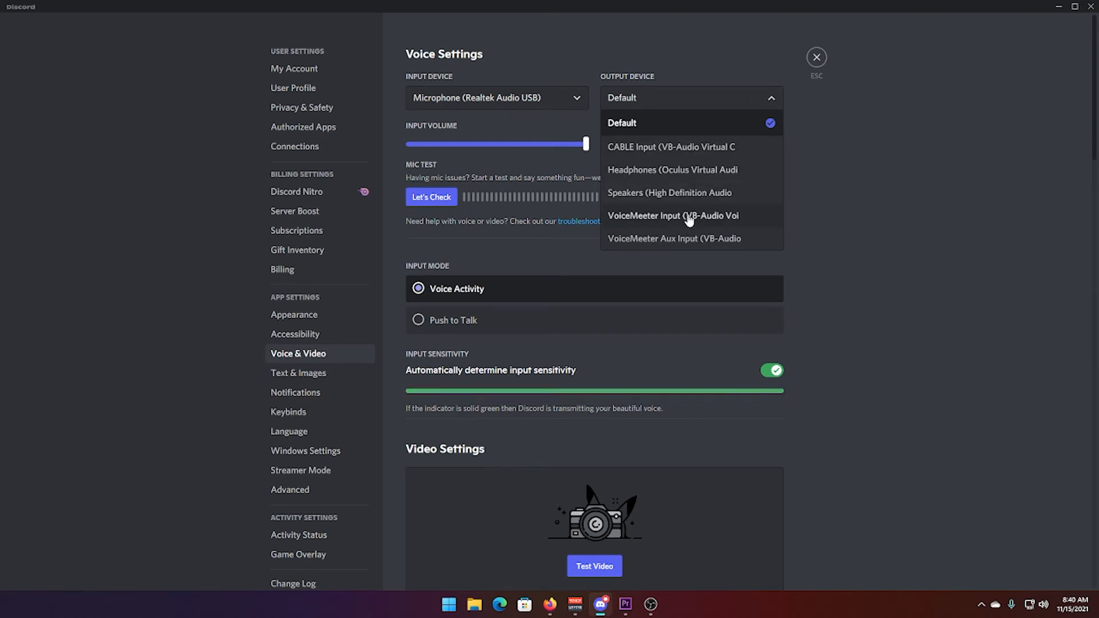
left_click(703, 246)
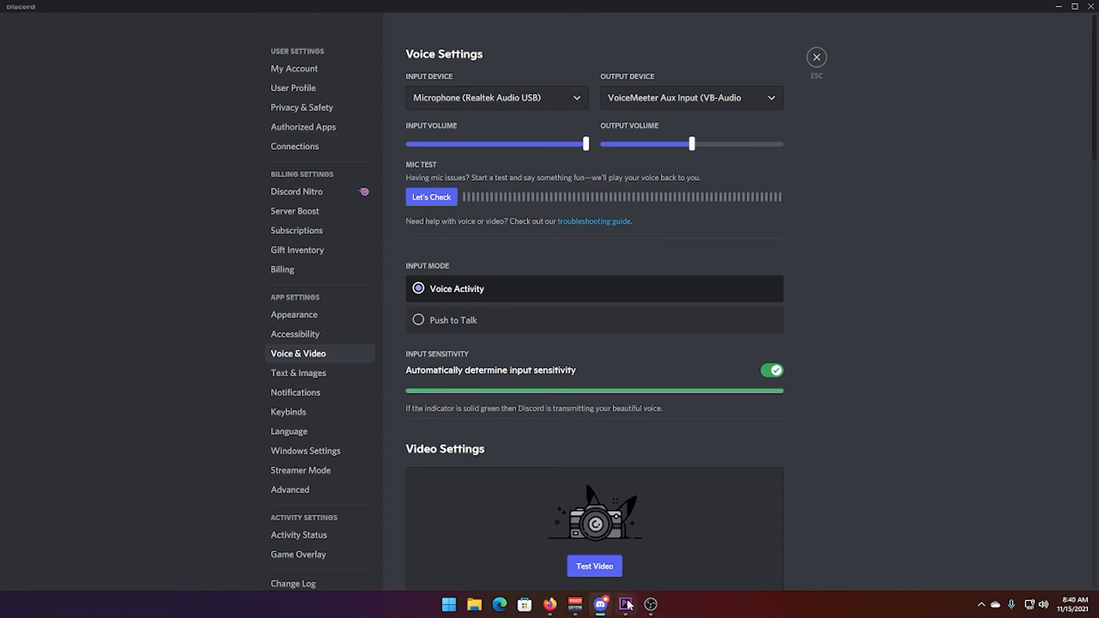
- Run Discord's mic test with the Voicemeeter mixer visible beside it to check the strip meters, and stop the test
left_click(575, 604)
left_click_drag(348, 135, 65, 108)
left_click(439, 202)
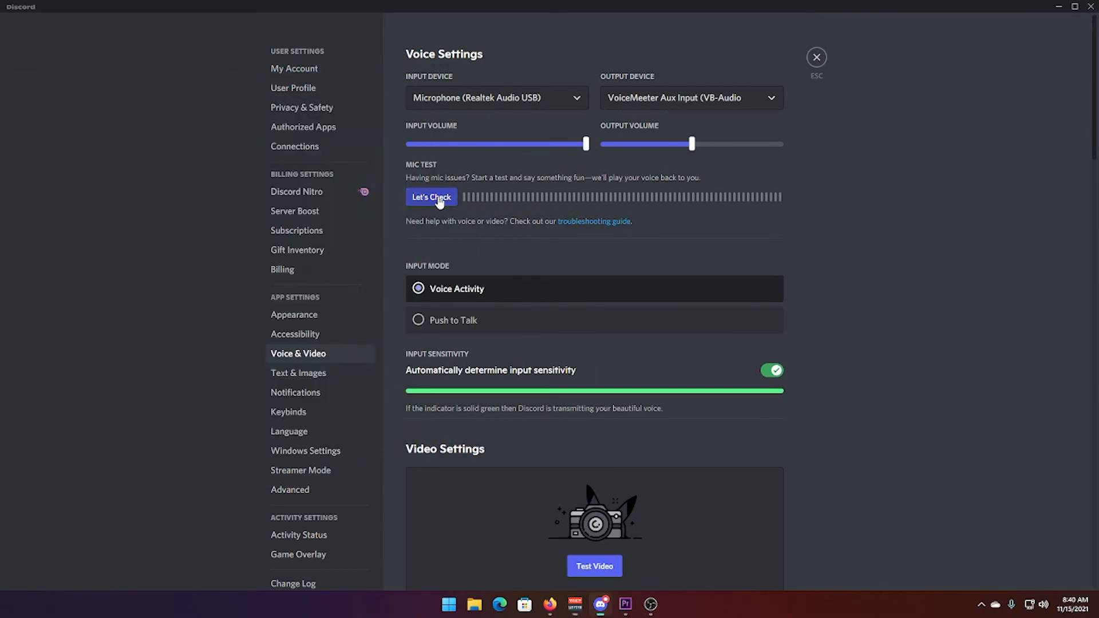
left_click(439, 203)
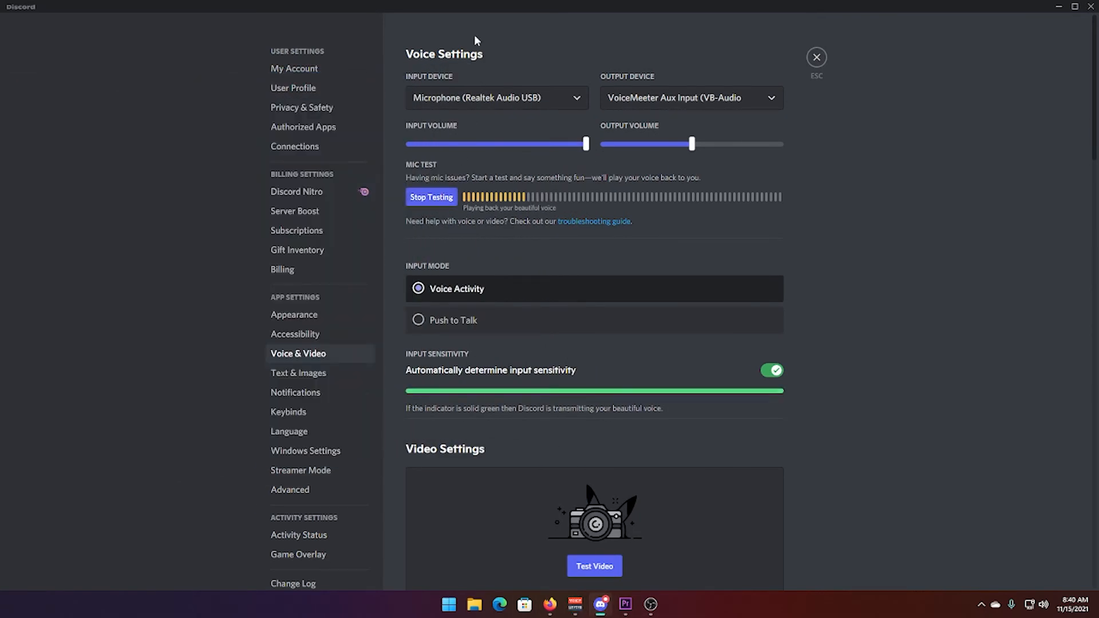
double_click(505, 10)
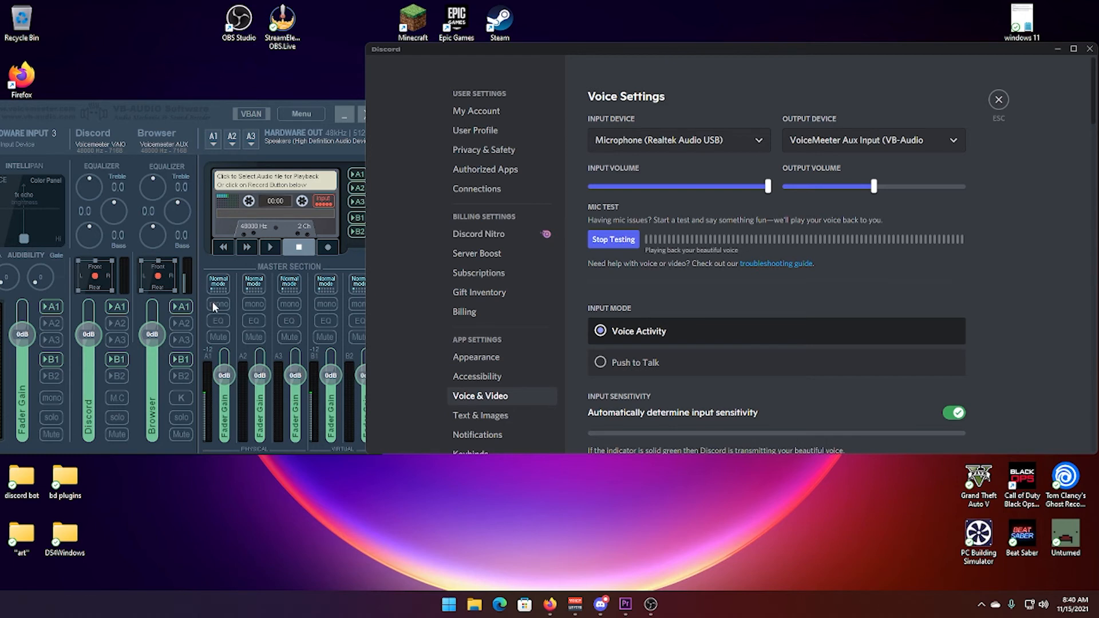
left_click(611, 239)
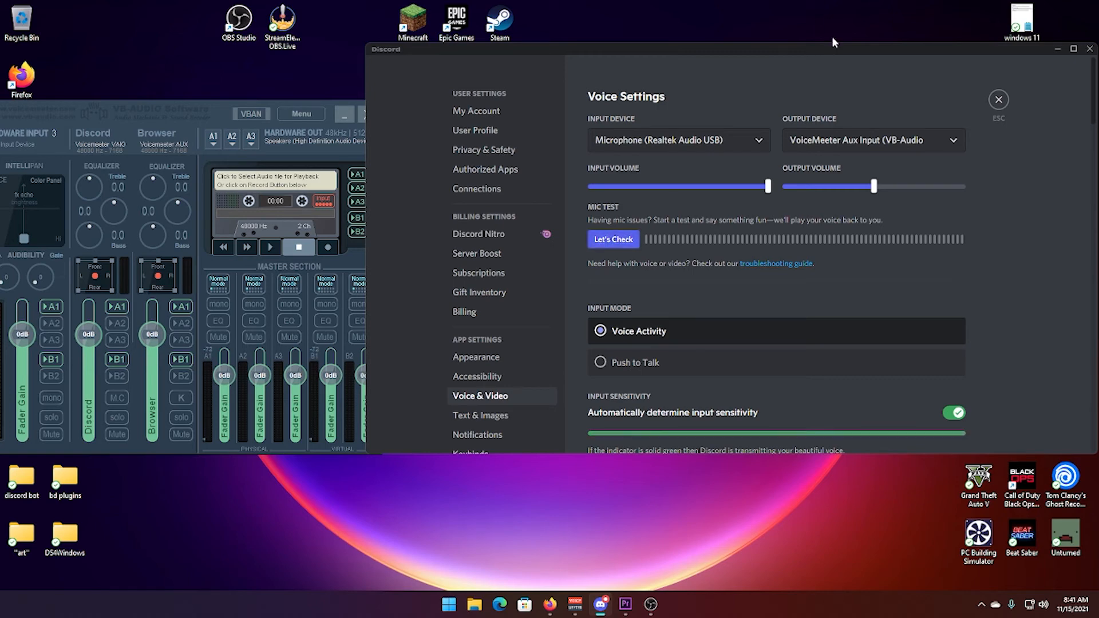
- Close Discord's settings, minimize Discord and move the Voicemeeter window back to the middle of the desktop
left_click(998, 100)
left_click(1057, 49)
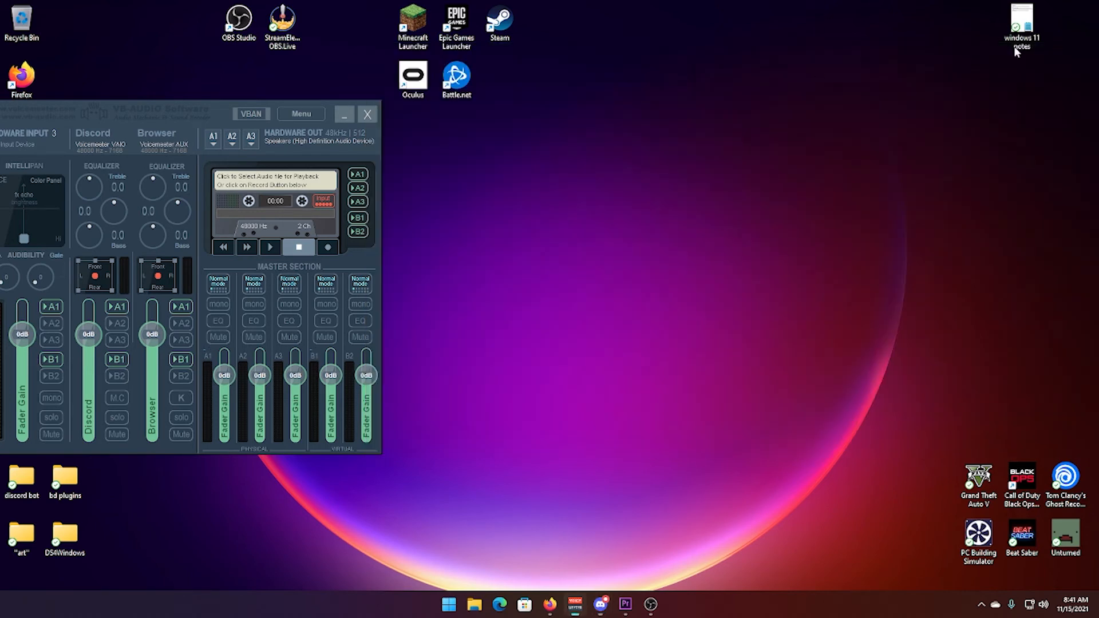
left_click_drag(180, 107, 681, 105)
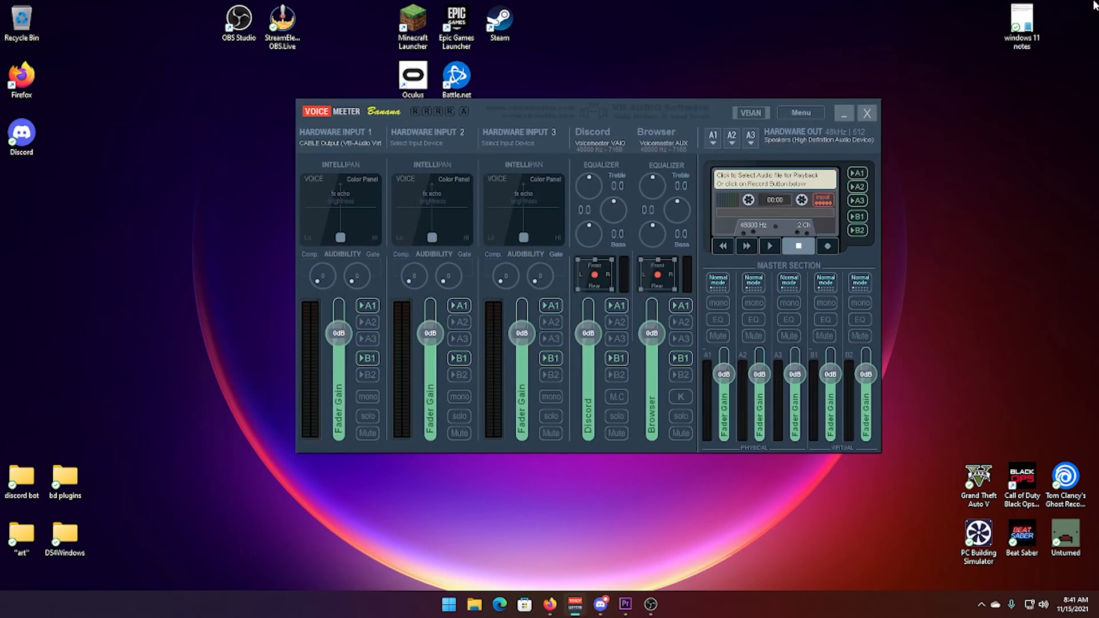
- Switch to OBS and add a new Audio Output Capture source named discord to Scene 2
left_click_drag(1030, 89, 273, 1)
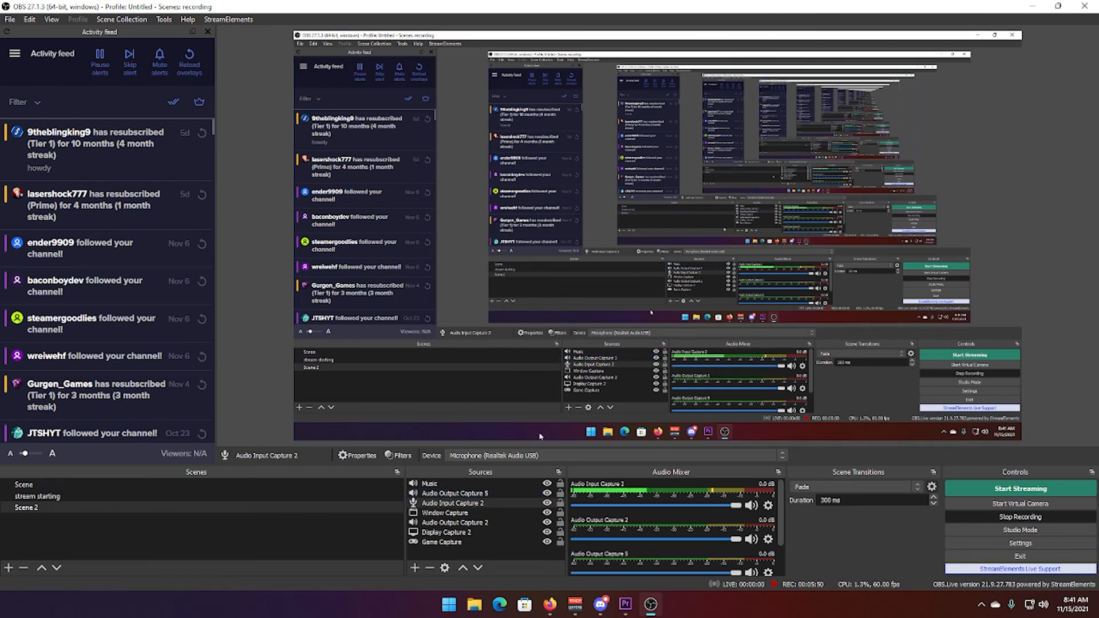
left_click(415, 567)
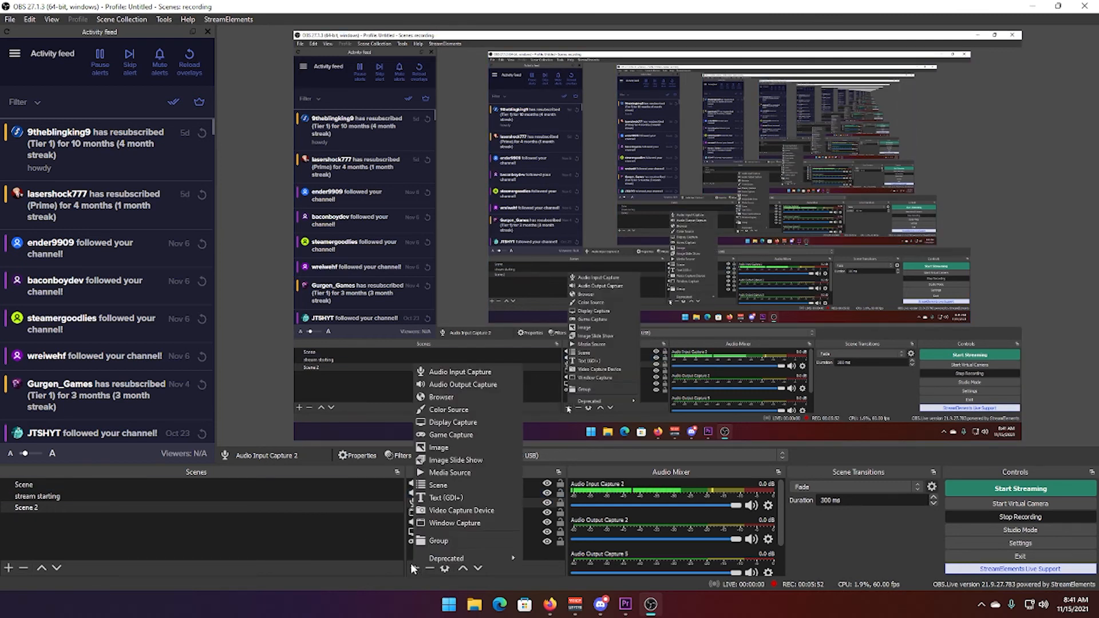
left_click(447, 387)
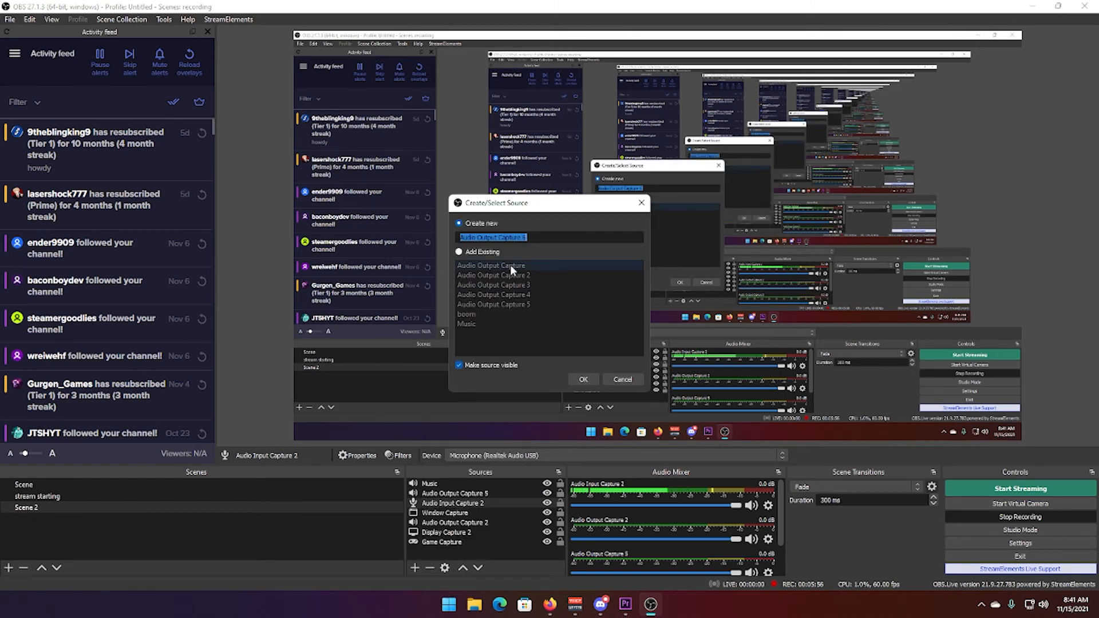
type("discord")
key("Return")
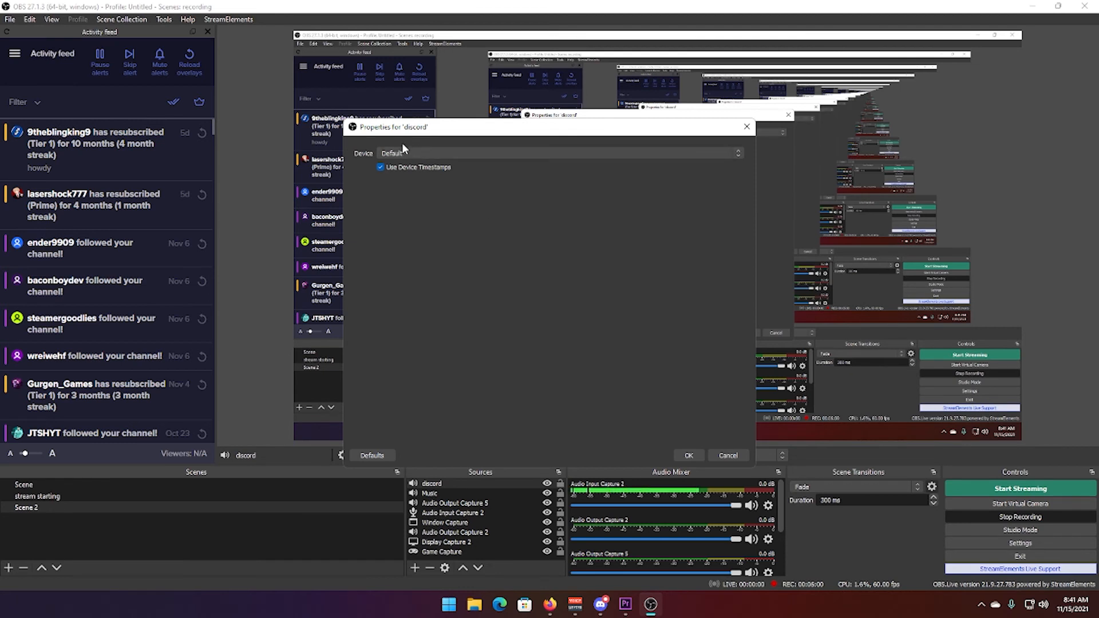
- Set the discord source's device to VoiceMeeter Aux Input (VB-Audio VoiceMeeter AUX VAIO) and accept its properties
left_click(402, 147)
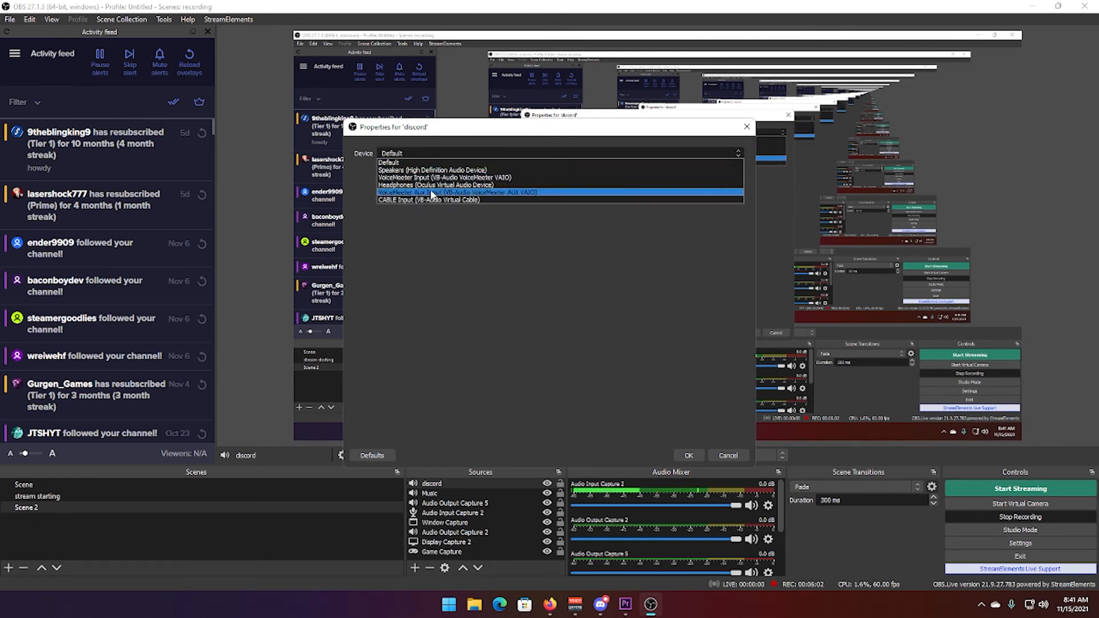
left_click(453, 192)
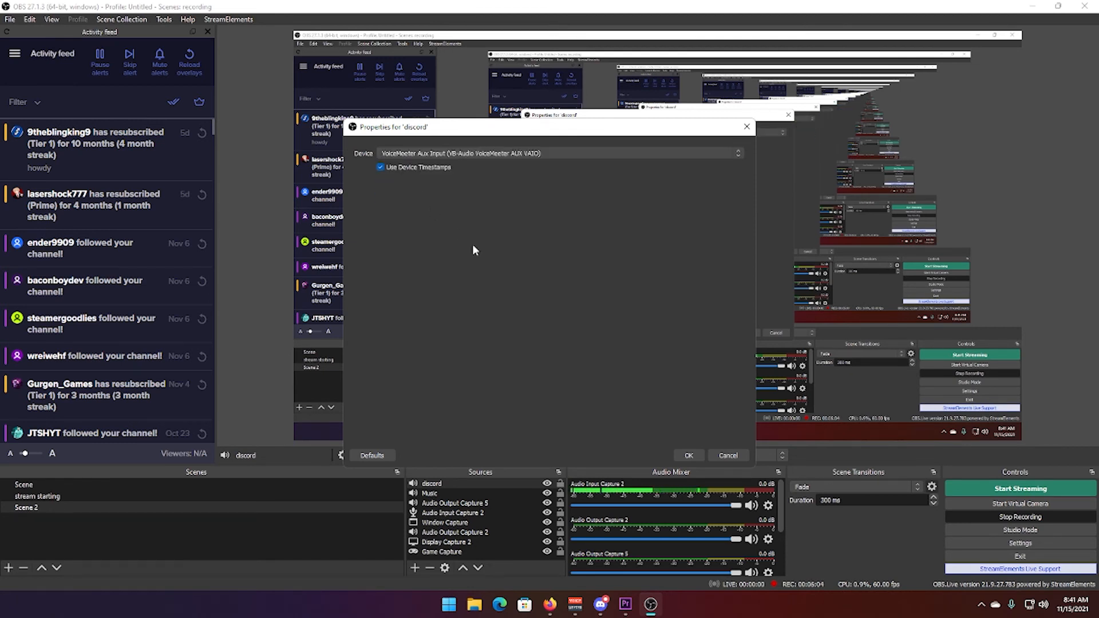
left_click(690, 456)
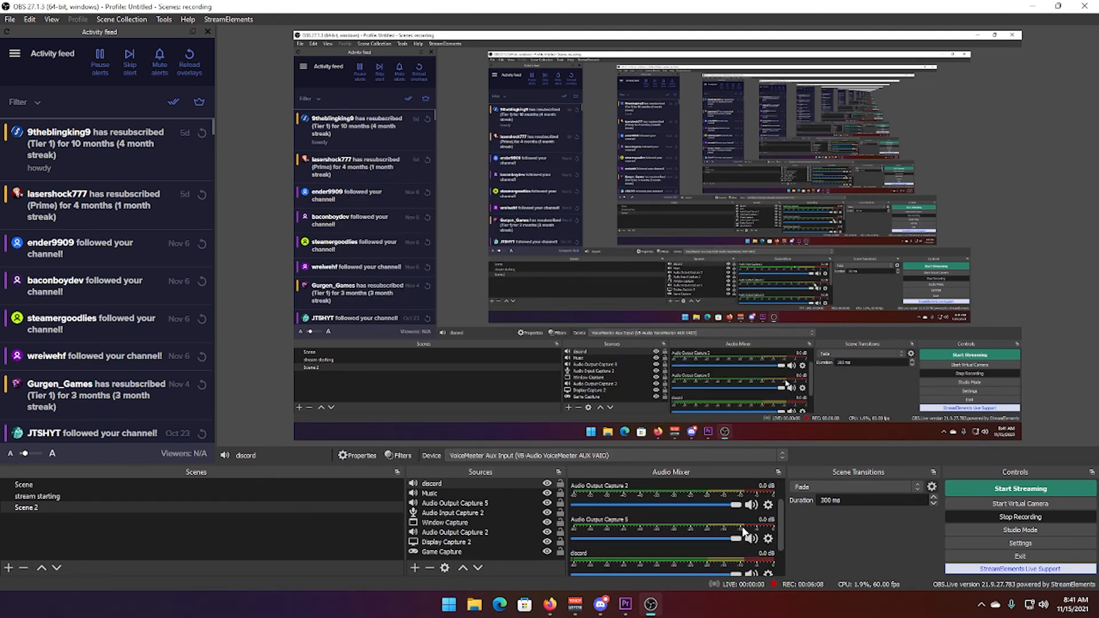
- Check the discord source's volume control in the OBS audio mixer and minimize OBS
scroll(739, 532, "down", 2)
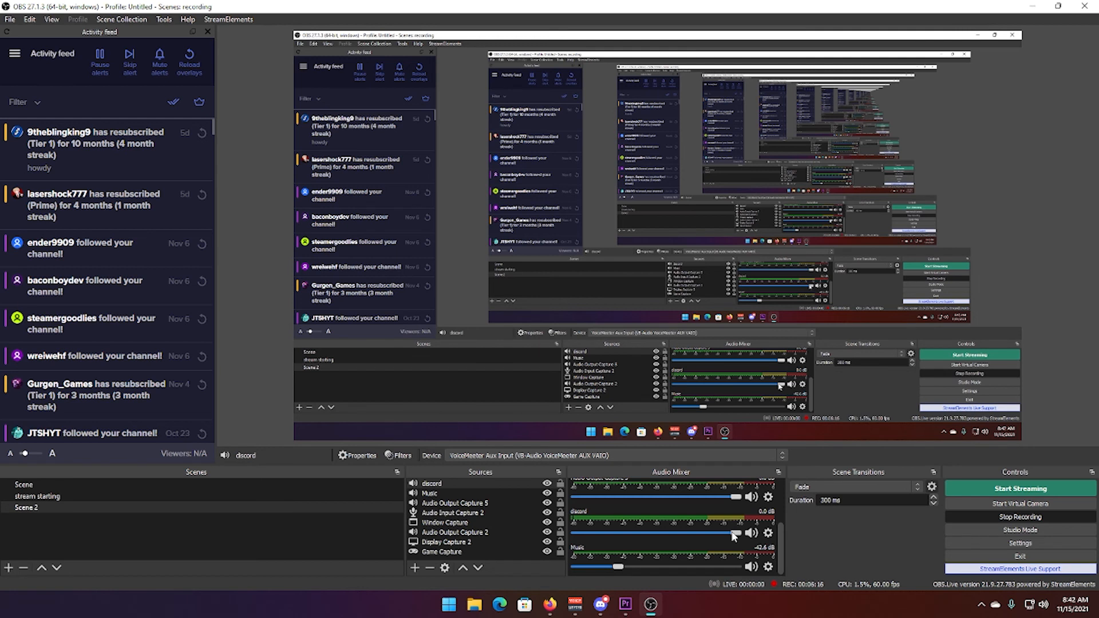
mouse_move(734, 535)
left_mouse_down()
mouse_move(663, 534)
mouse_move(744, 536)
left_mouse_up()
scroll(712, 531, "up", 3)
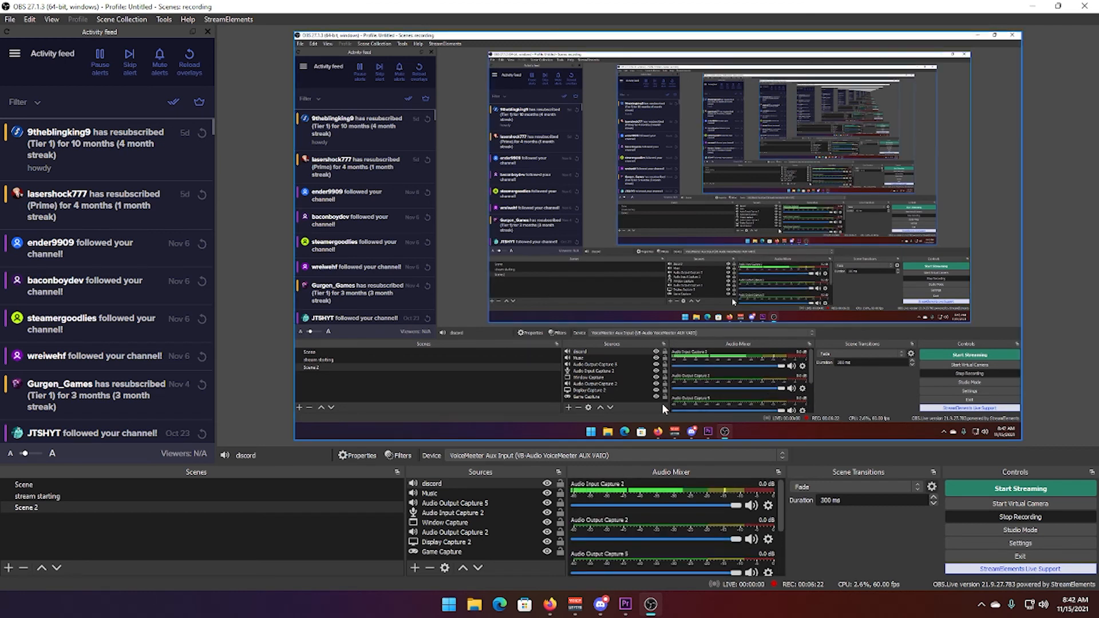
left_click(1028, 7)
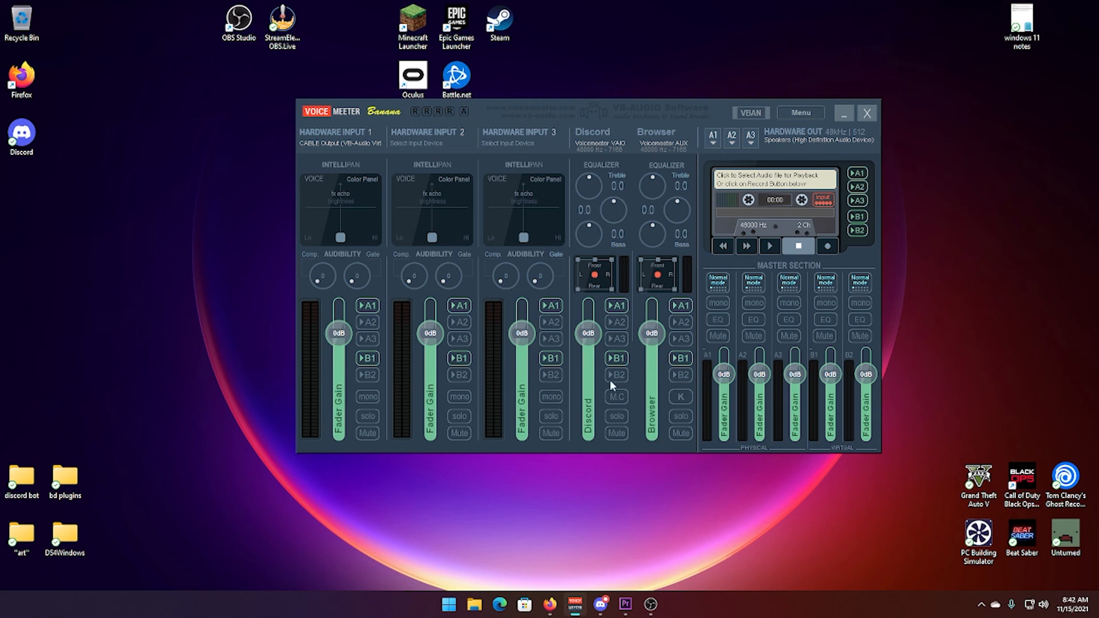
- Try lowering the Browser strip's fader gain in Voicemeeter to -60.0 dB, and reset it to 0 dB
scroll(651, 395, "down", 20)
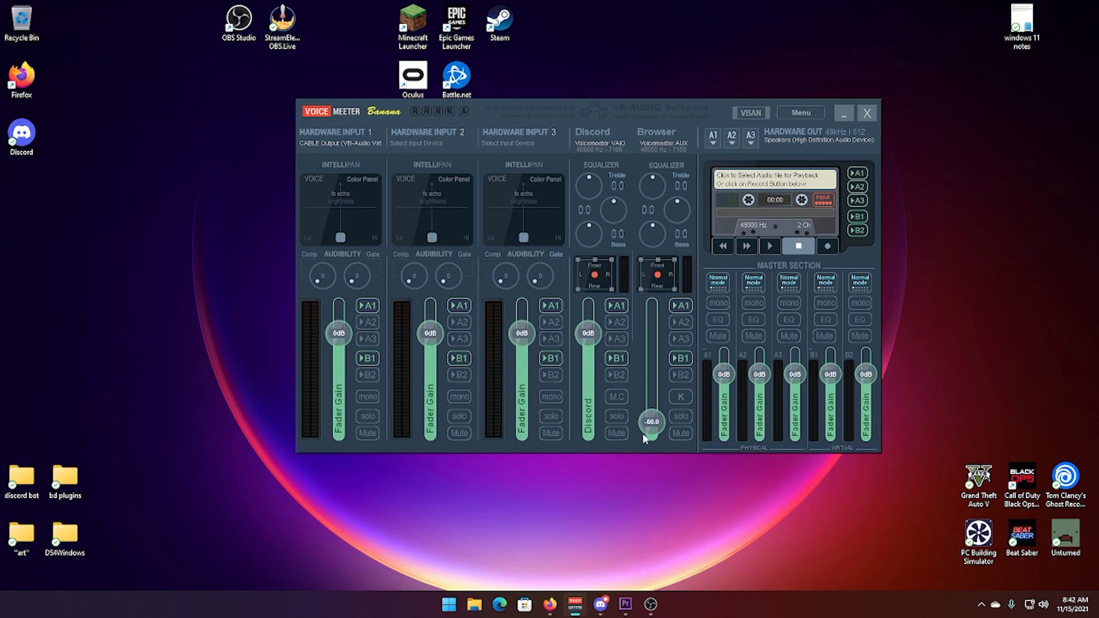
double_click(651, 437)
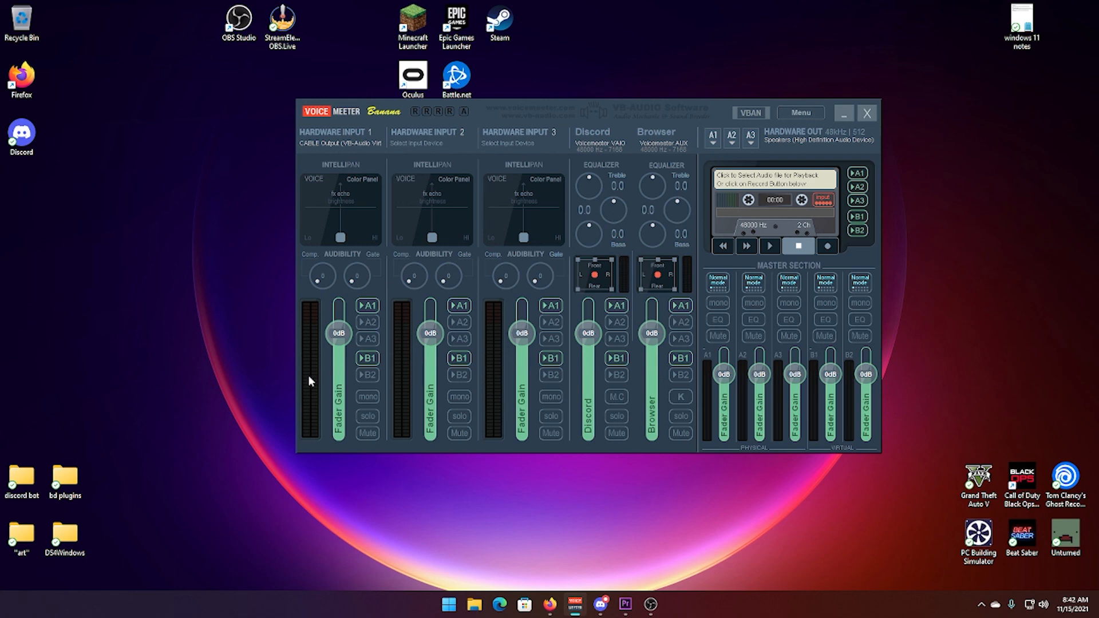
- Switch back to OBS and look over the recording scene's window contents
left_click(651, 605)
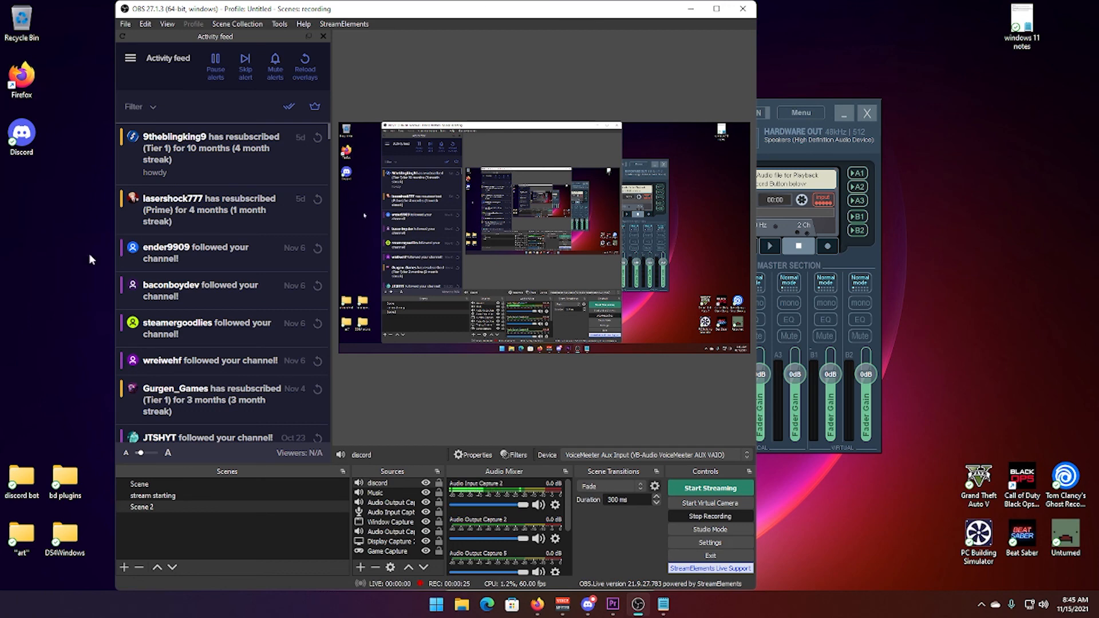
scroll(132, 275, "down", 4)
scroll(132, 286, "up", 4)
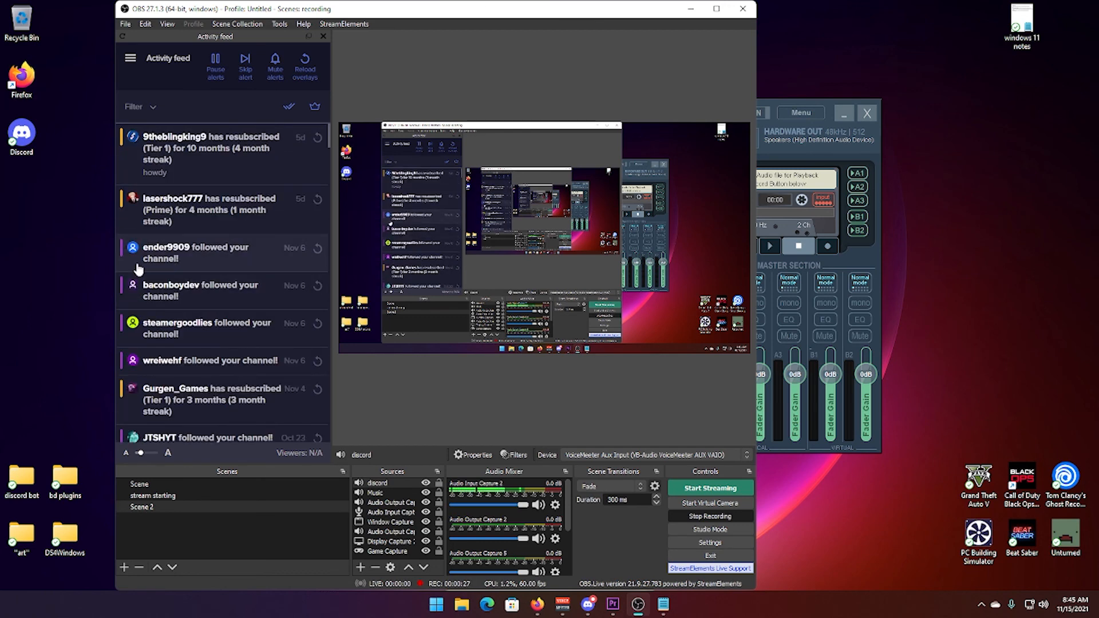